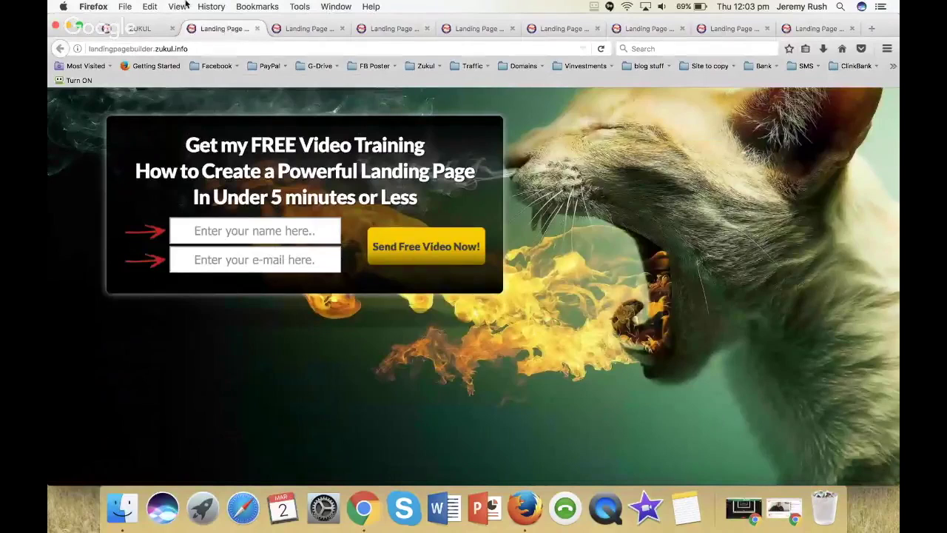
- Show the browser in full screen and reload the published cat landing page
{"action": "left_click", "coordinate": [81, 26]}
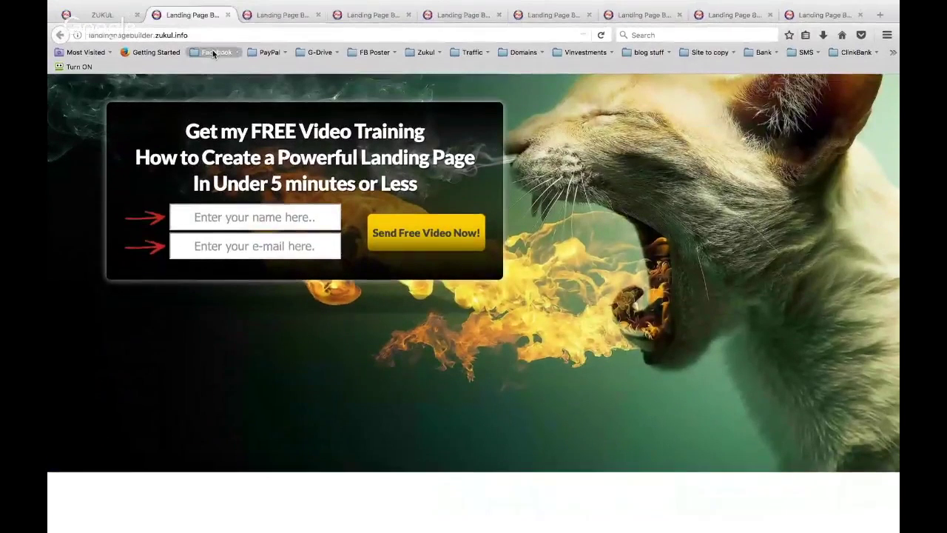
{"action": "left_click", "coordinate": [602, 37]}
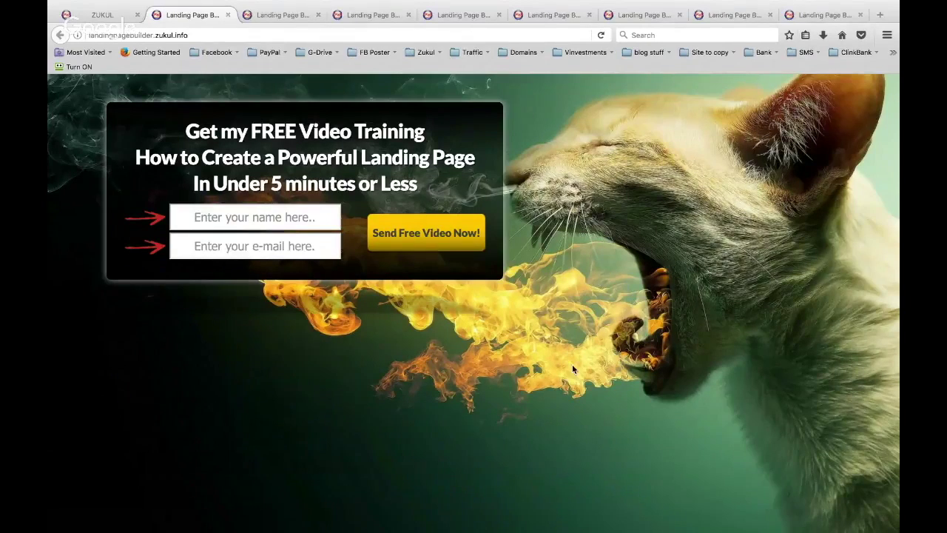
- Switch to the Zukul site and look over the list of saved landing pages
{"action": "left_click", "coordinate": [104, 15]}
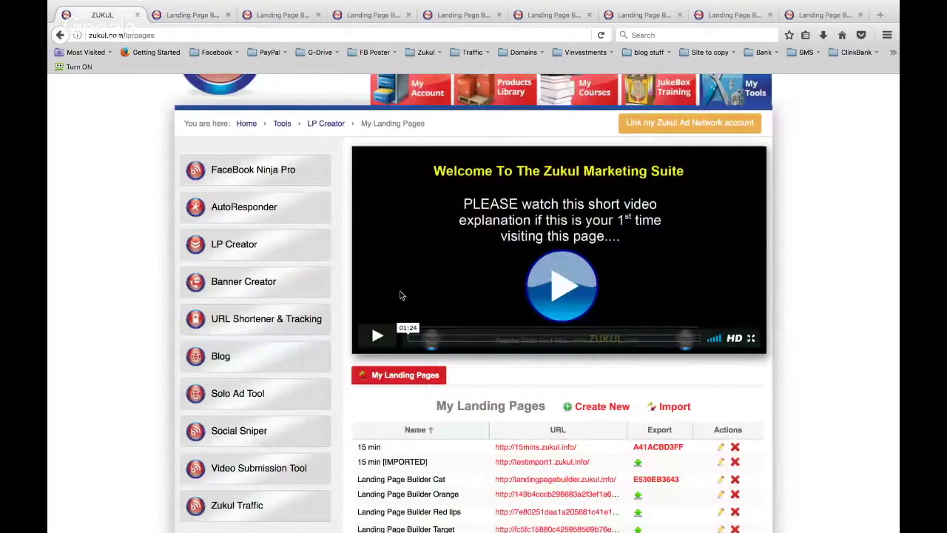
{"action": "scroll", "coordinate": [511, 480], "scroll_direction": "down", "scroll_amount": 2}
{"action": "scroll", "coordinate": [515, 472], "scroll_direction": "down", "scroll_amount": 3}
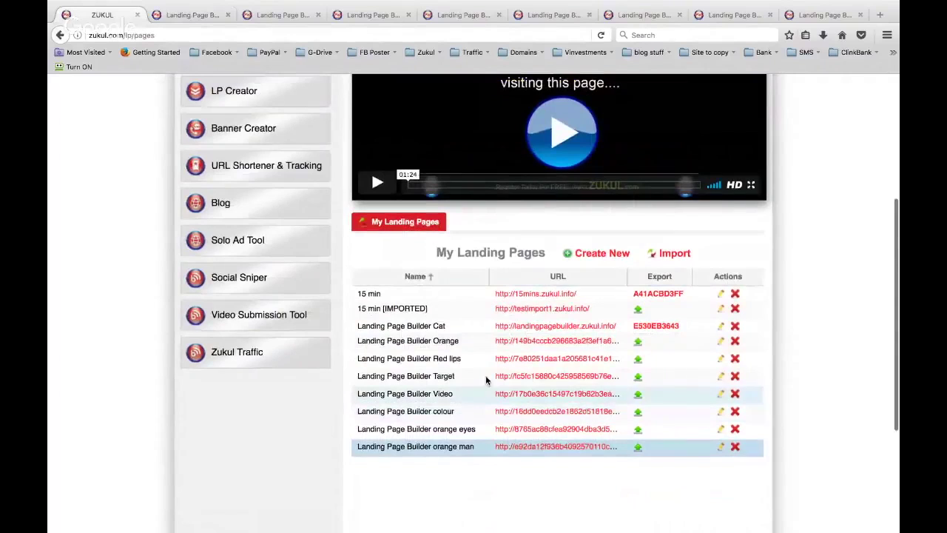
{"action": "scroll", "coordinate": [311, 281], "scroll_direction": "up", "scroll_amount": 4}
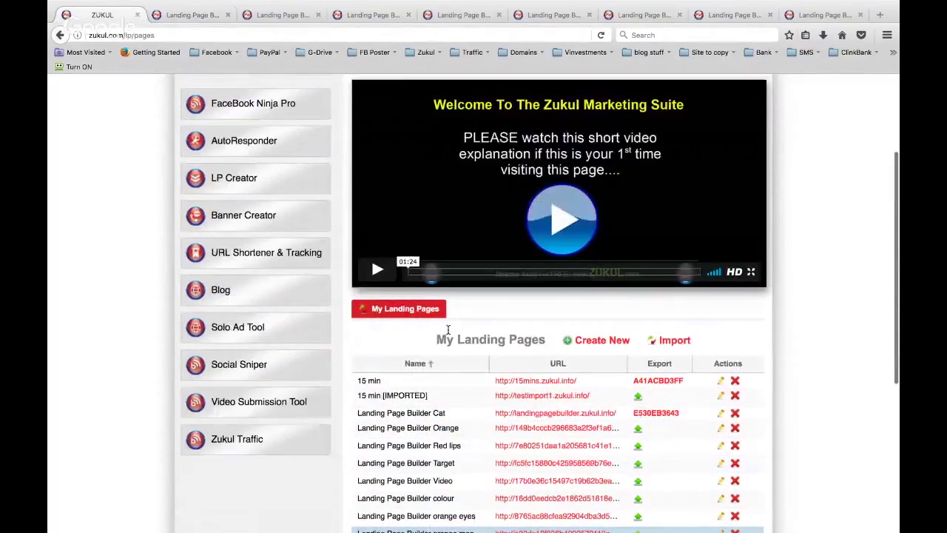
- Go through the LP Creator to the saved landing pages and open Landing Page Builder Cat for editing
{"action": "left_click", "coordinate": [220, 220]}
{"action": "scroll", "coordinate": [560, 338], "scroll_direction": "down", "scroll_amount": 3}
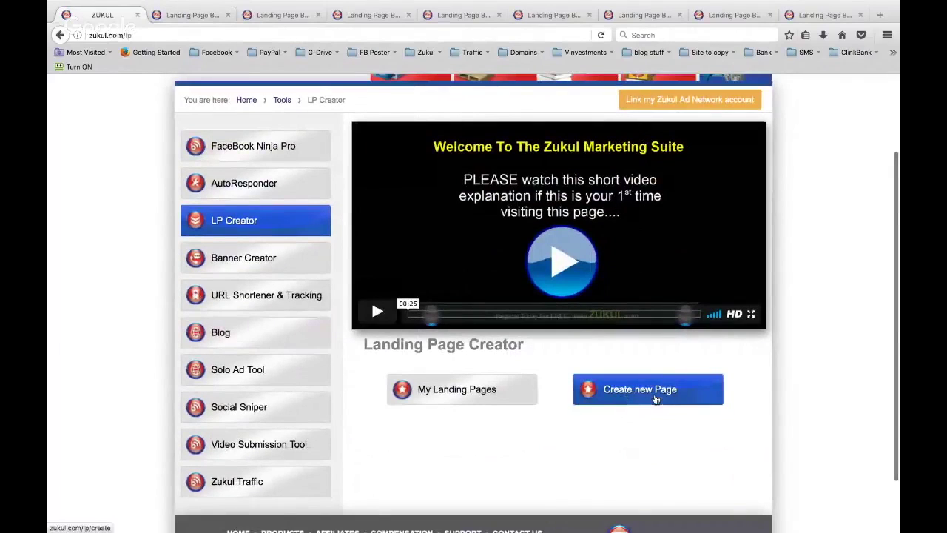
{"action": "left_click", "coordinate": [468, 390]}
{"action": "scroll", "coordinate": [470, 394], "scroll_direction": "down", "scroll_amount": 6}
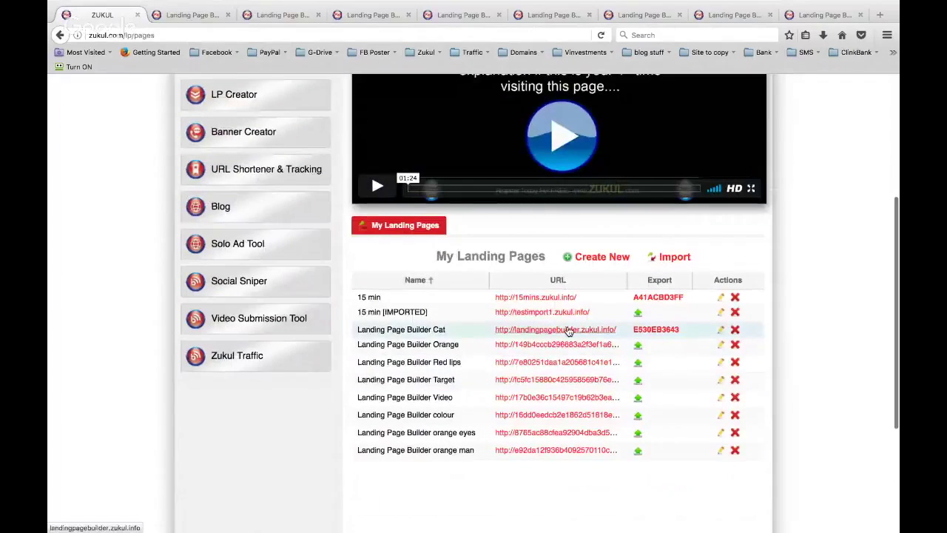
{"action": "left_click", "coordinate": [721, 336]}
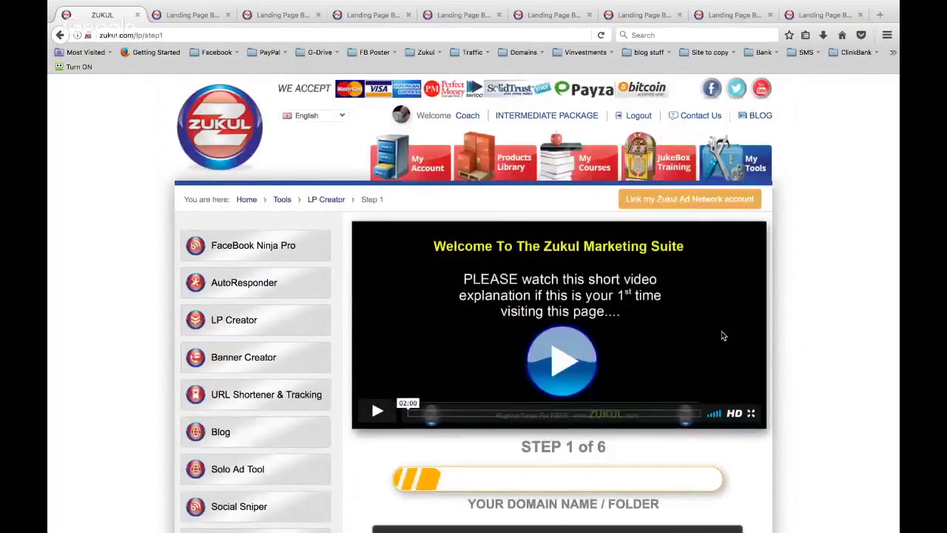
- Keep the free zukul.info hosting with the subdomain landingpagebuilder and continue to the design selection
{"action": "scroll", "coordinate": [721, 331], "scroll_direction": "down", "scroll_amount": 5}
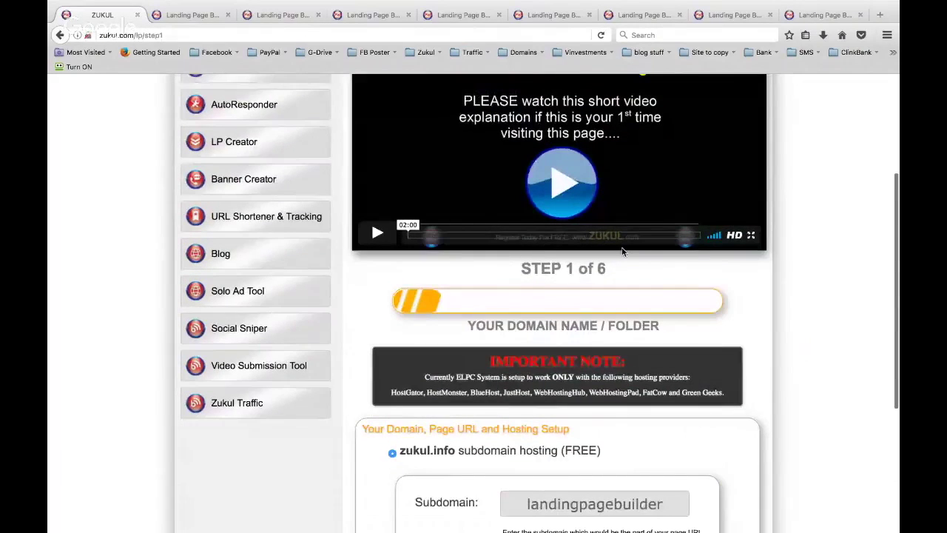
{"action": "scroll", "coordinate": [622, 248], "scroll_direction": "down", "scroll_amount": 4}
{"action": "scroll", "coordinate": [624, 251], "scroll_direction": "down", "scroll_amount": 2}
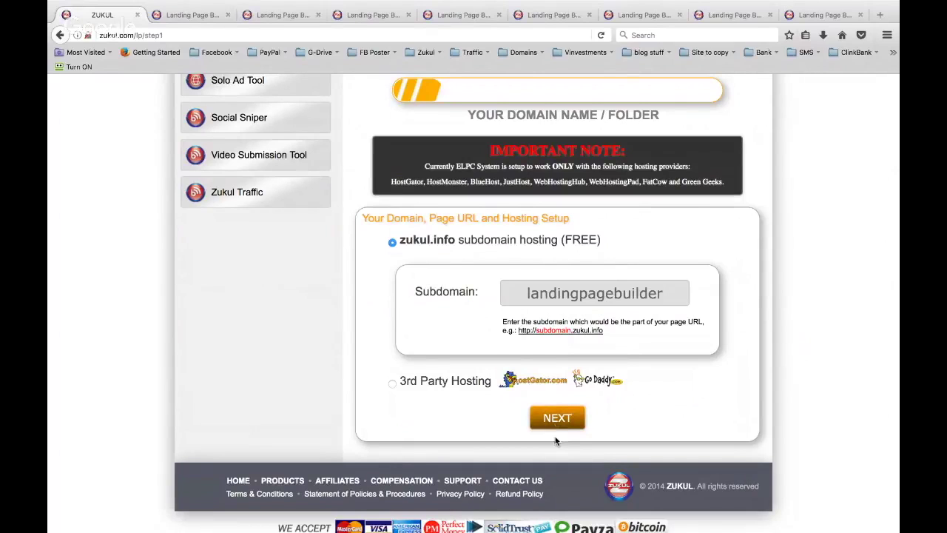
{"action": "left_click", "coordinate": [557, 417]}
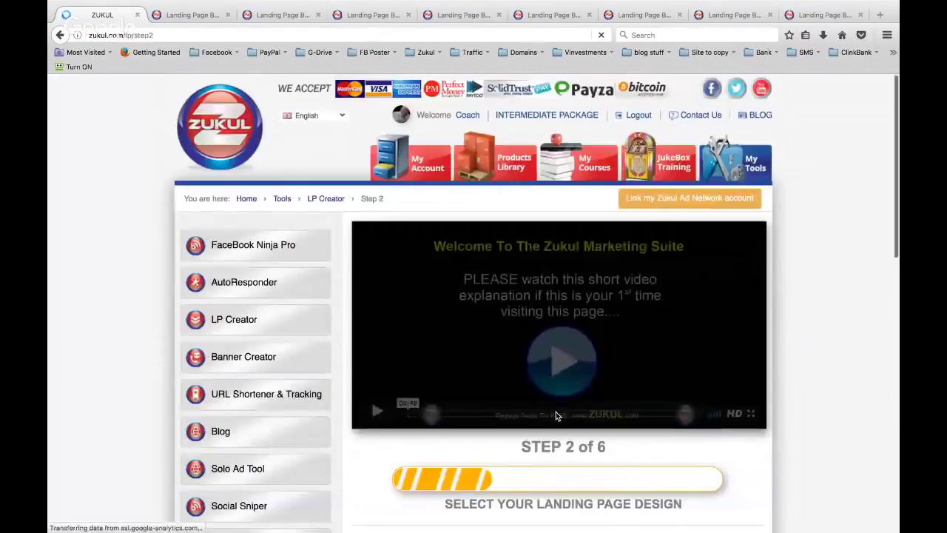
- Browse the Image, Text, Video, Vector and Phone template categories for the landing page design
{"action": "scroll", "coordinate": [556, 416], "scroll_direction": "down", "scroll_amount": 2}
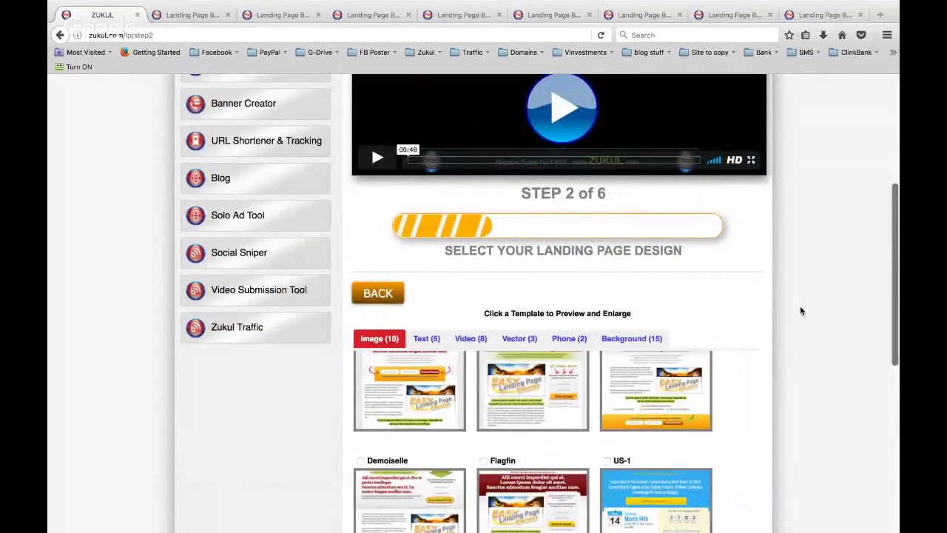
{"action": "scroll", "coordinate": [792, 305], "scroll_direction": "down", "scroll_amount": 3}
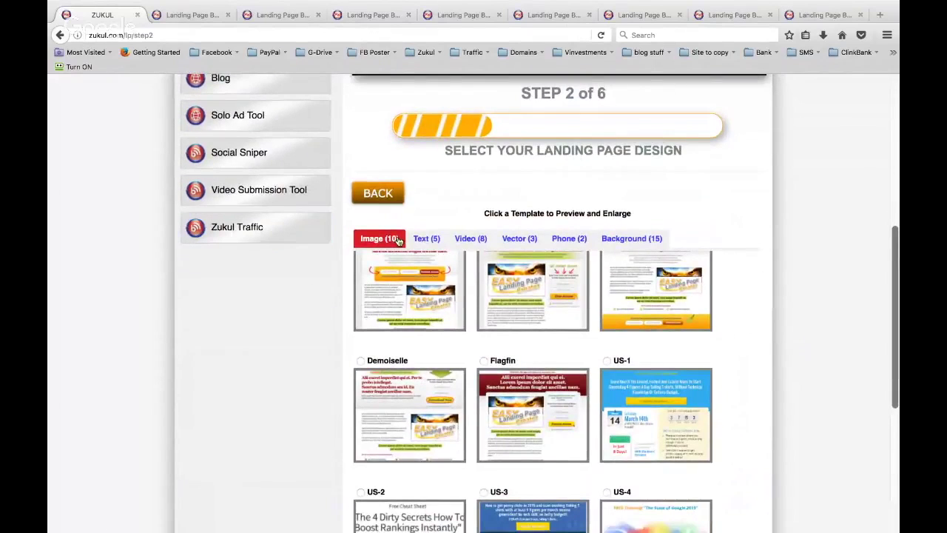
{"action": "left_click", "coordinate": [424, 245]}
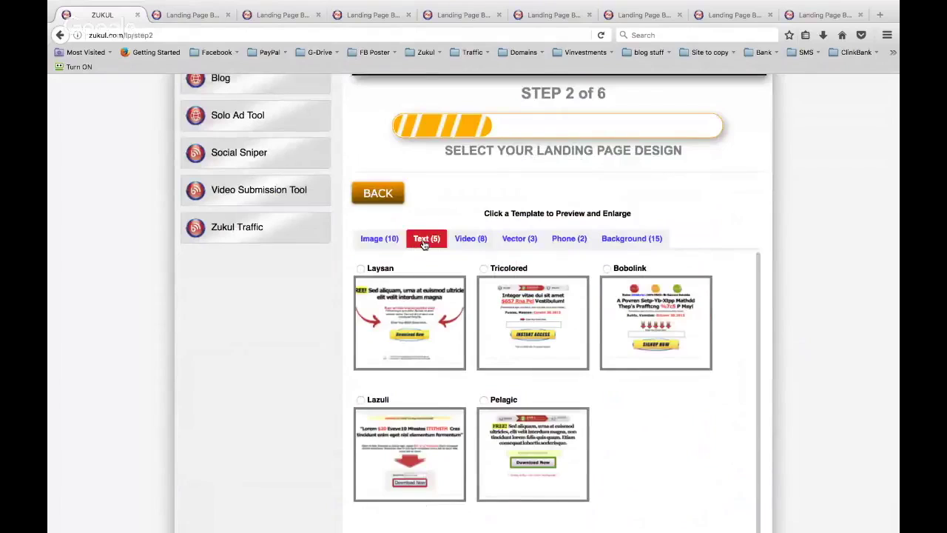
{"action": "left_click", "coordinate": [466, 247]}
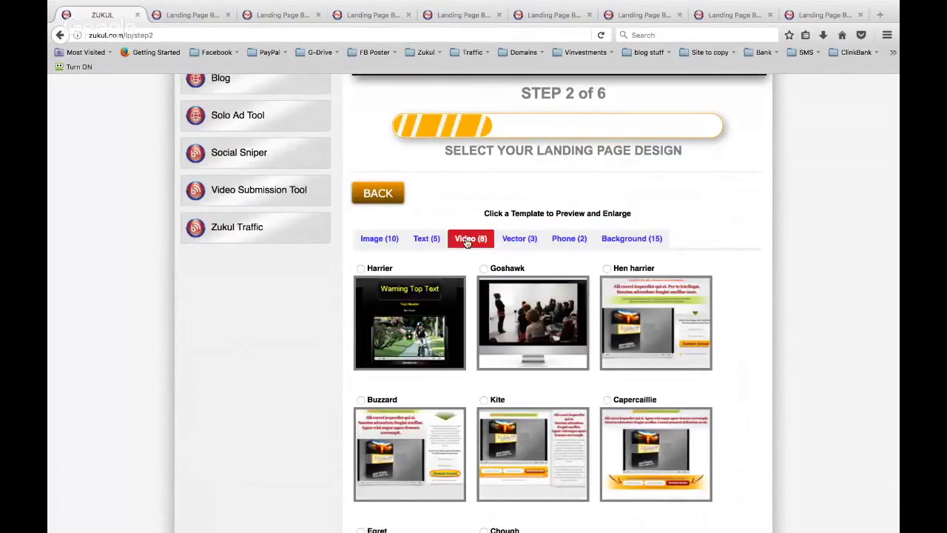
{"action": "left_click", "coordinate": [525, 248]}
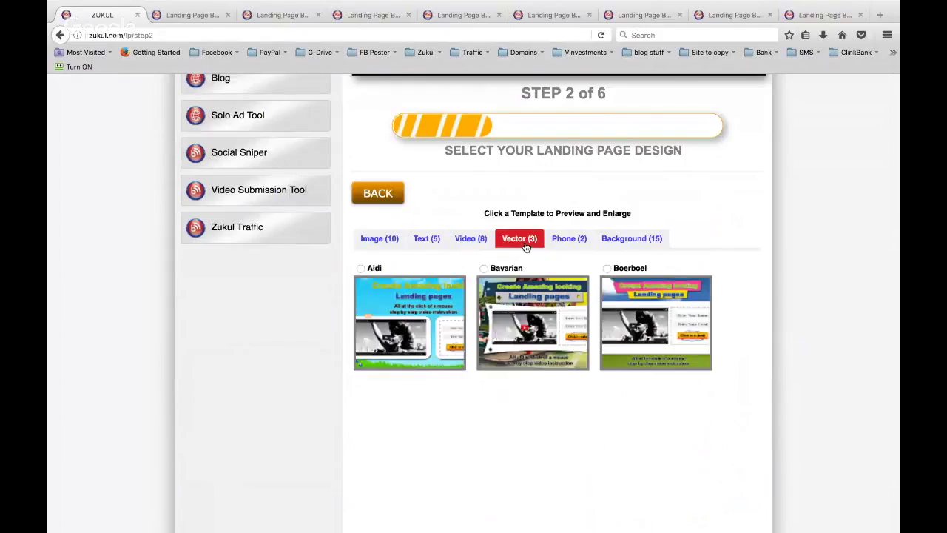
{"action": "left_click", "coordinate": [555, 246]}
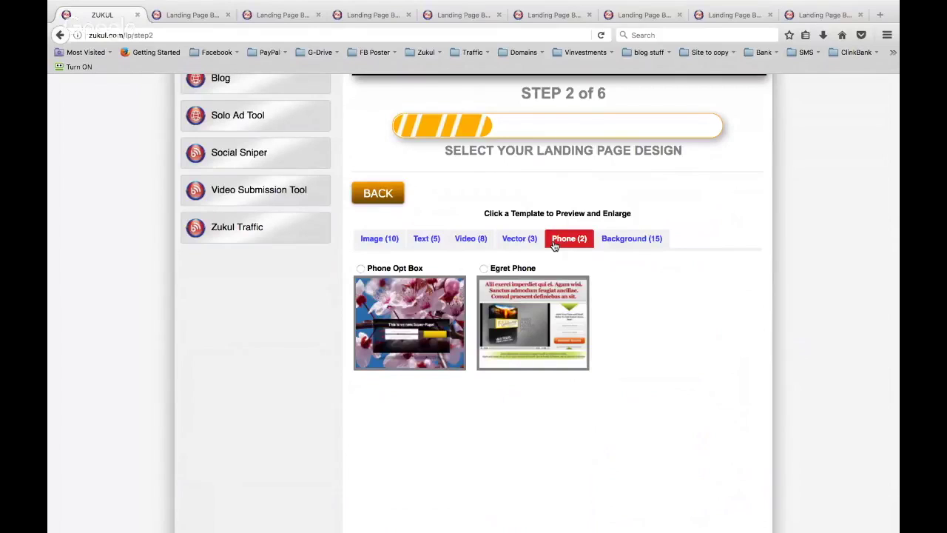
- Find the Move Opt Box template among the Background designs, keep it selected and continue to the general content settings
{"action": "left_click", "coordinate": [620, 246]}
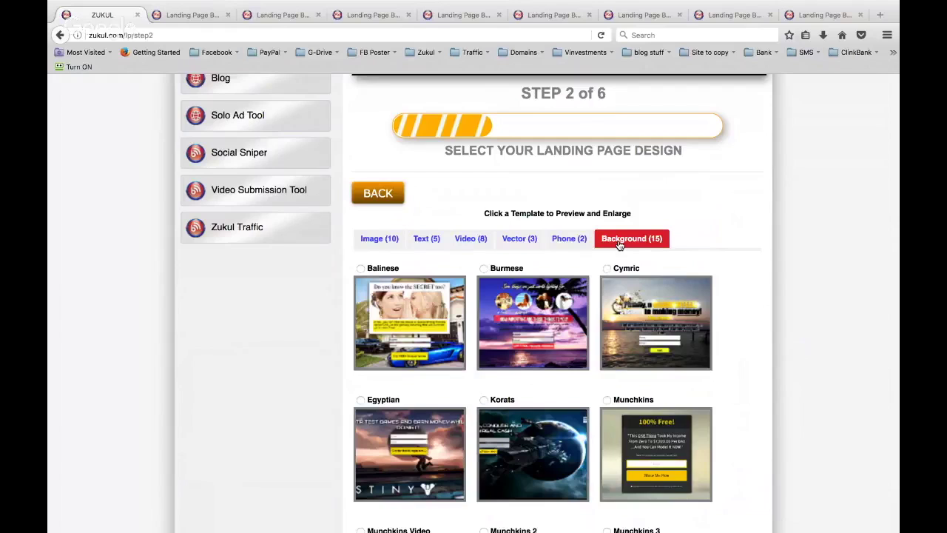
{"action": "scroll", "coordinate": [621, 246], "scroll_direction": "down", "scroll_amount": 1}
{"action": "scroll", "coordinate": [834, 258], "scroll_direction": "down", "scroll_amount": 3}
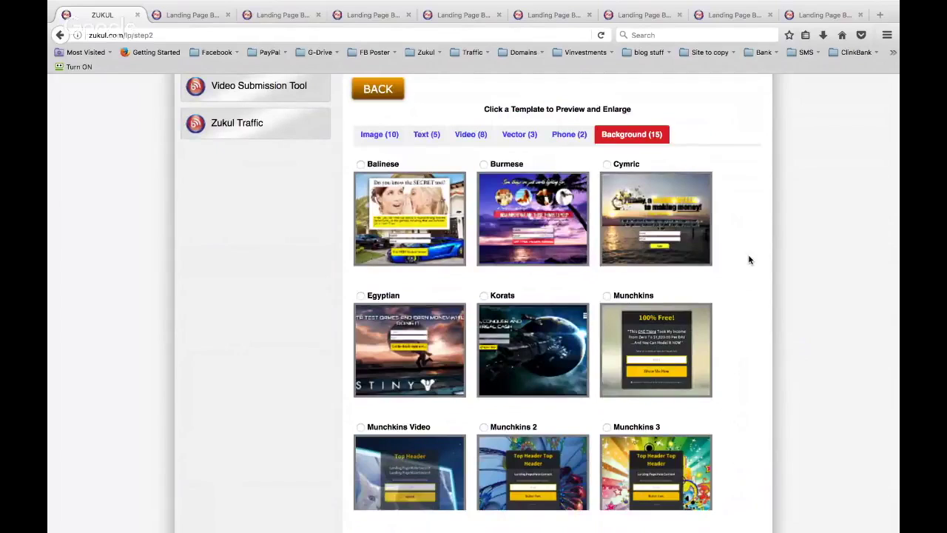
{"action": "scroll", "coordinate": [749, 260], "scroll_direction": "down", "scroll_amount": 5}
{"action": "scroll", "coordinate": [749, 259], "scroll_direction": "down", "scroll_amount": 7}
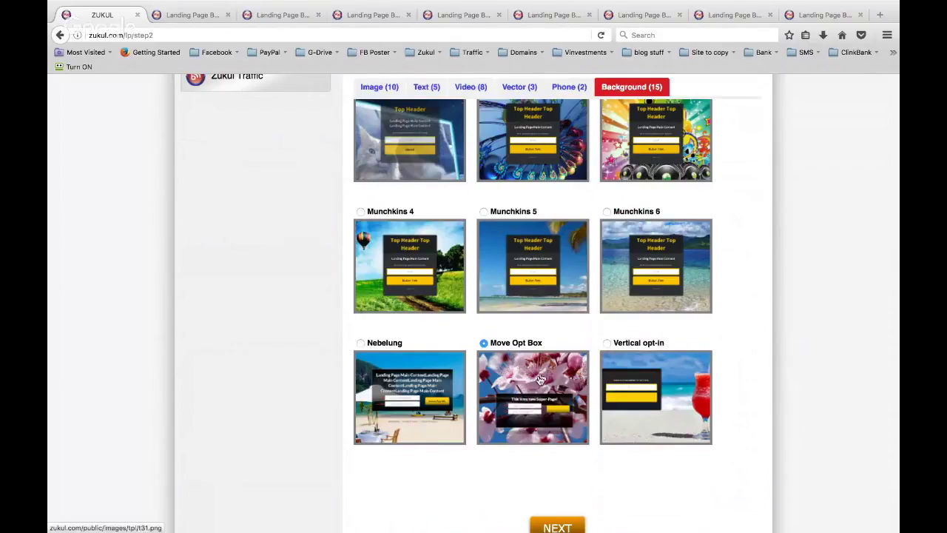
{"action": "scroll", "coordinate": [547, 368], "scroll_direction": "down", "scroll_amount": 2}
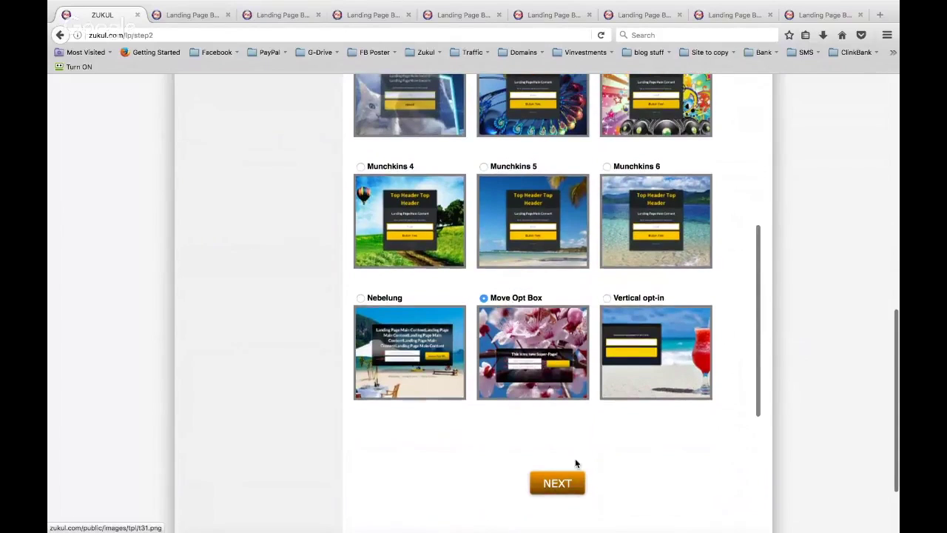
{"action": "left_click", "coordinate": [560, 484]}
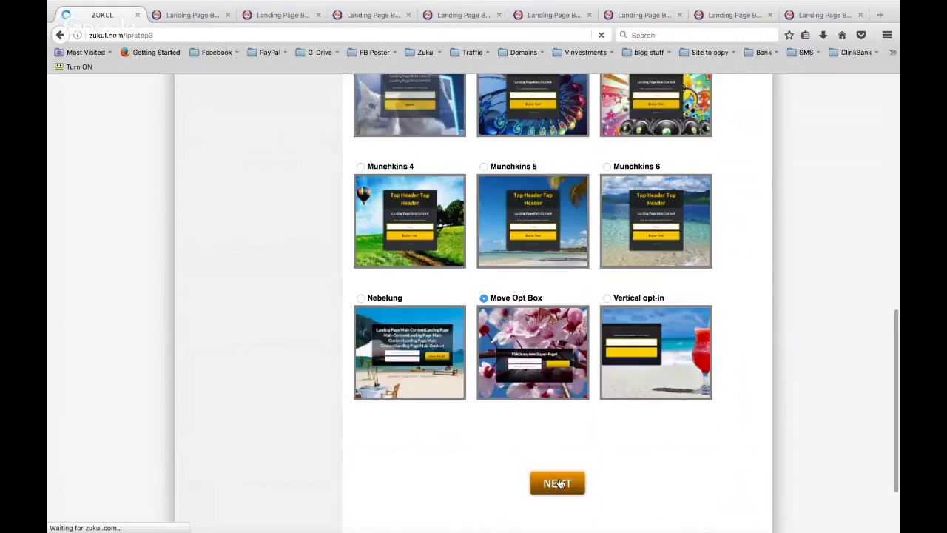
- Compare the main content text and its <br> line breaks with the headline on the published cat landing page
{"action": "scroll", "coordinate": [530, 369], "scroll_direction": "down", "scroll_amount": 3}
{"action": "scroll", "coordinate": [516, 343], "scroll_direction": "down", "scroll_amount": 5}
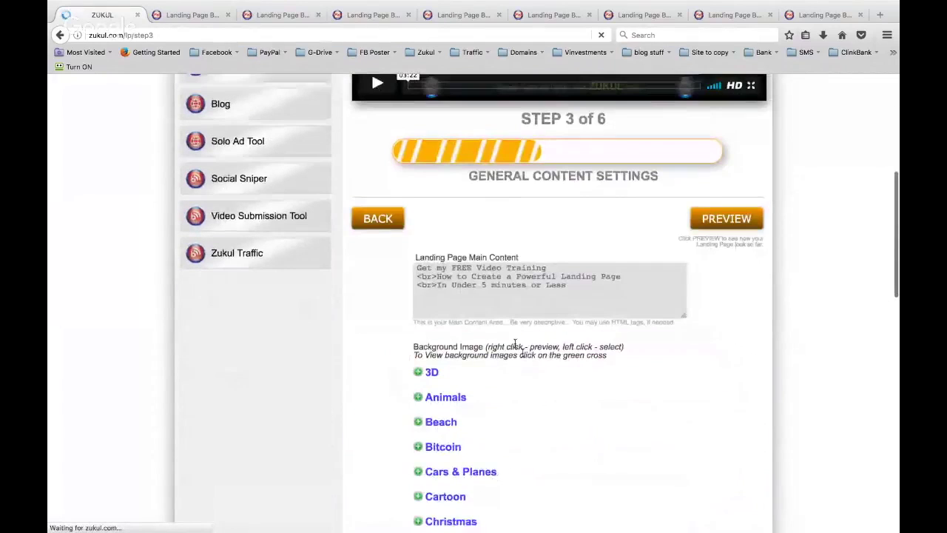
{"action": "left_click", "coordinate": [179, 15]}
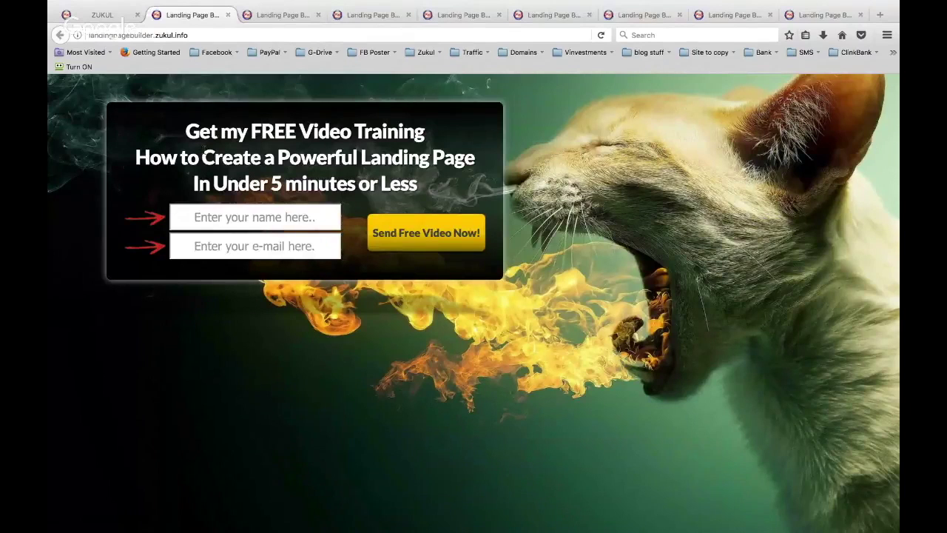
{"action": "left_click", "coordinate": [89, 16]}
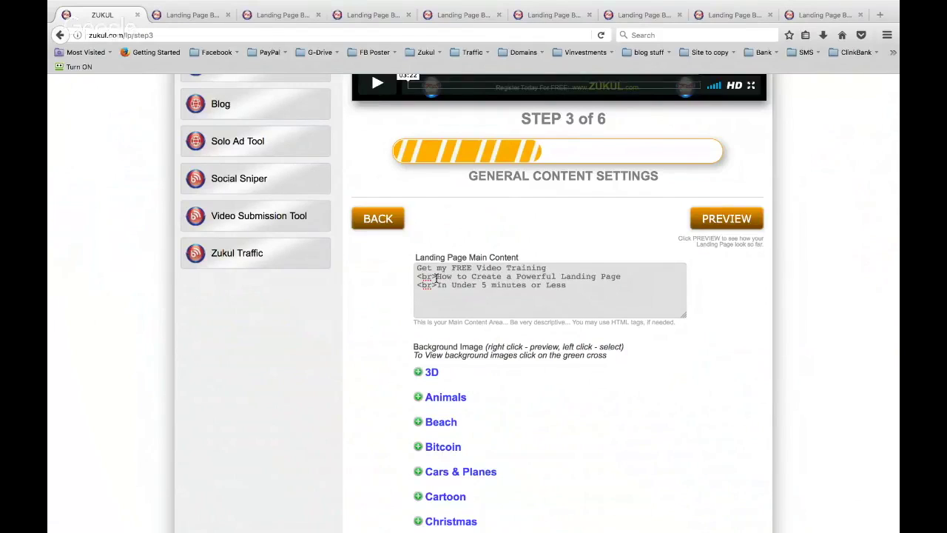
{"action": "left_click", "coordinate": [198, 18]}
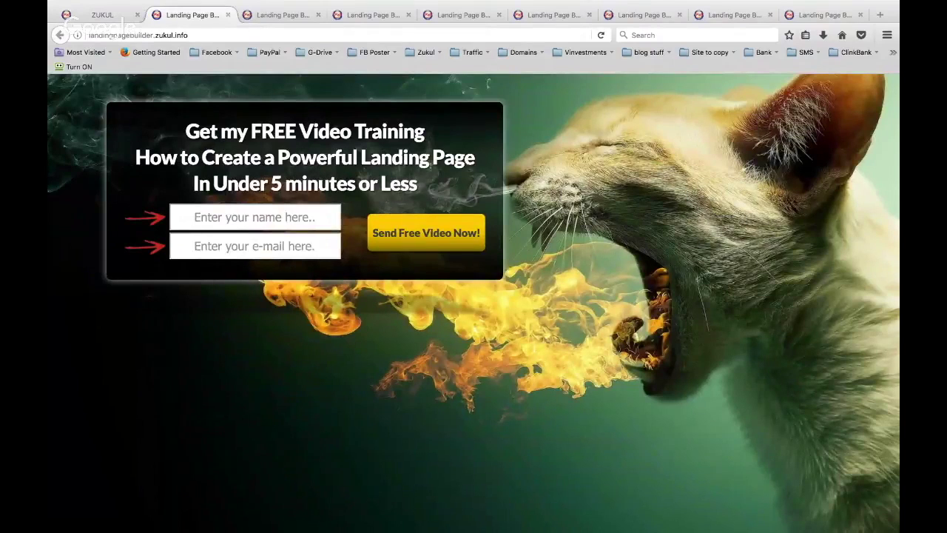
{"action": "left_click", "coordinate": [97, 14]}
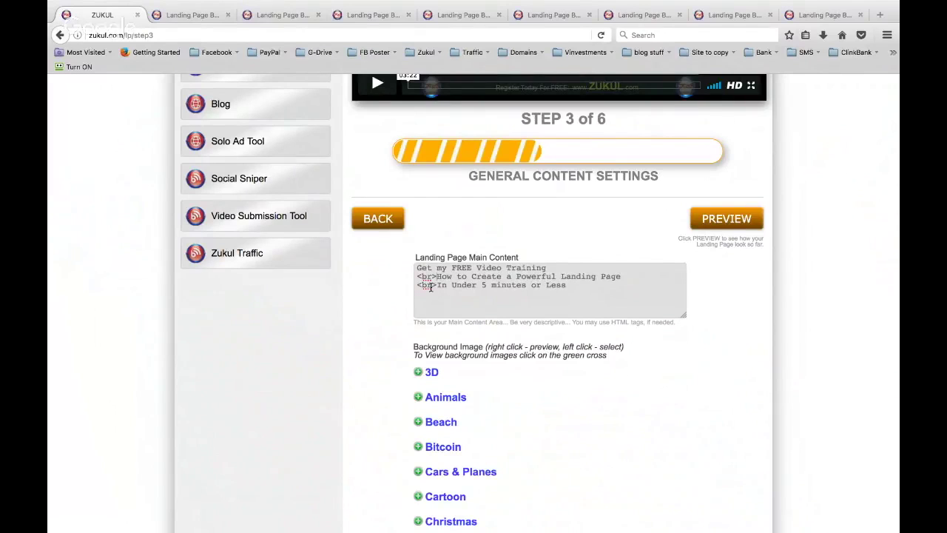
{"action": "left_click", "coordinate": [187, 16]}
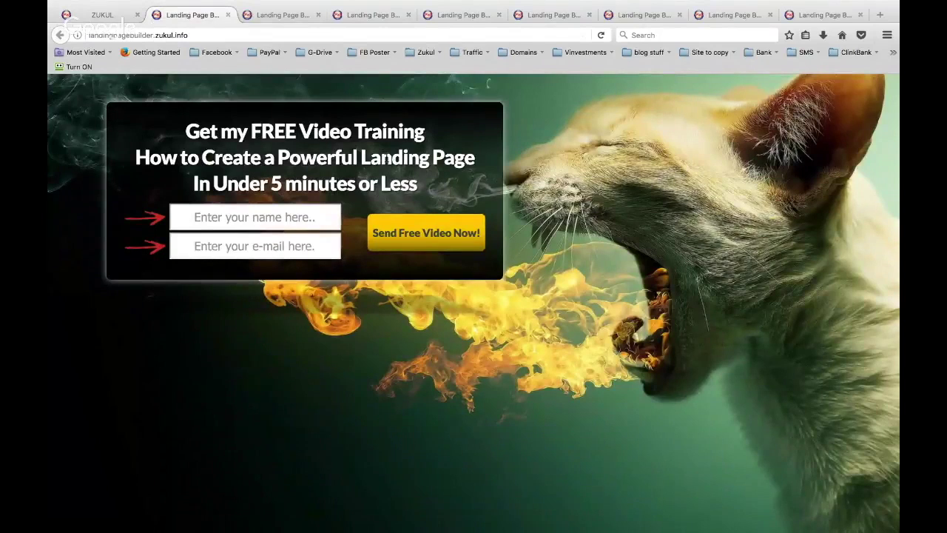
{"action": "left_click", "coordinate": [103, 14]}
- Expand the Animals background images and select the fire-breathing cat as the page background
{"action": "scroll", "coordinate": [571, 458], "scroll_direction": "down", "scroll_amount": 2}
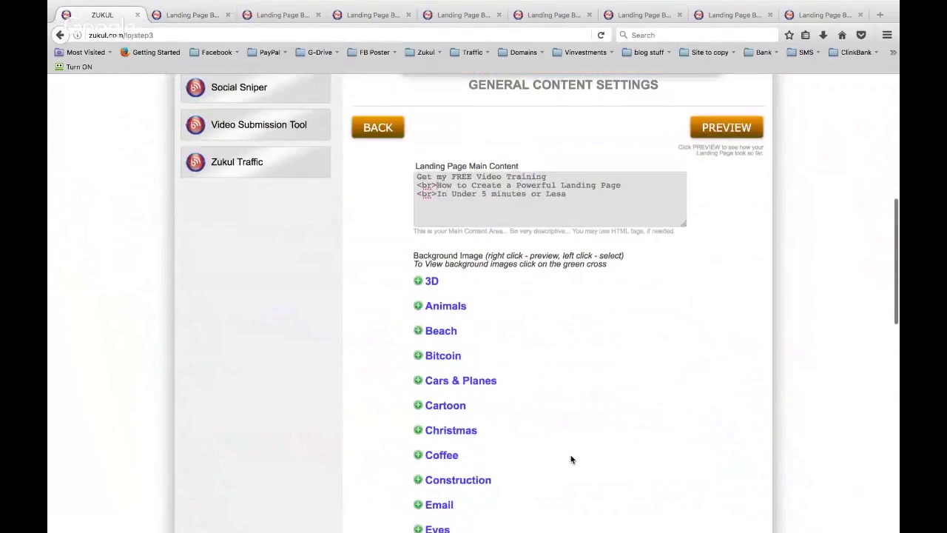
{"action": "left_click", "coordinate": [439, 308]}
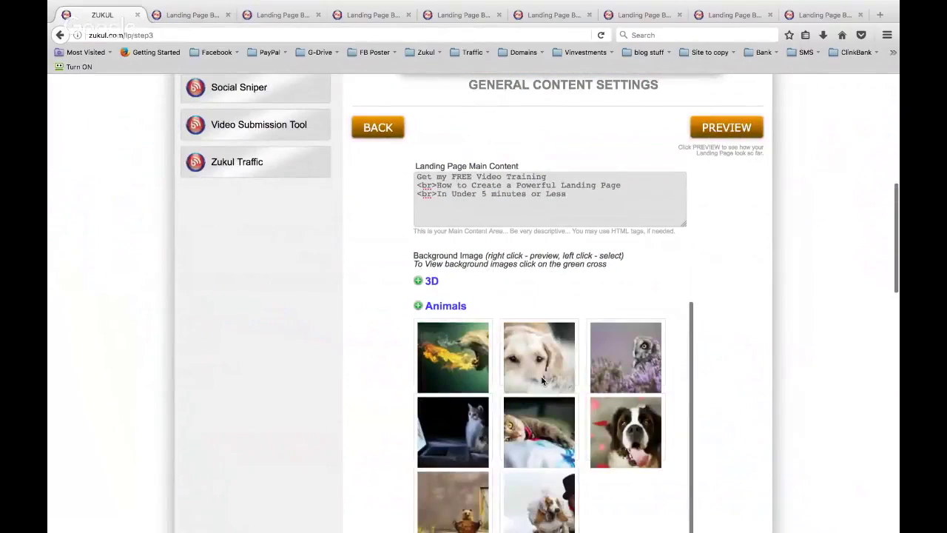
{"action": "left_click", "coordinate": [458, 366]}
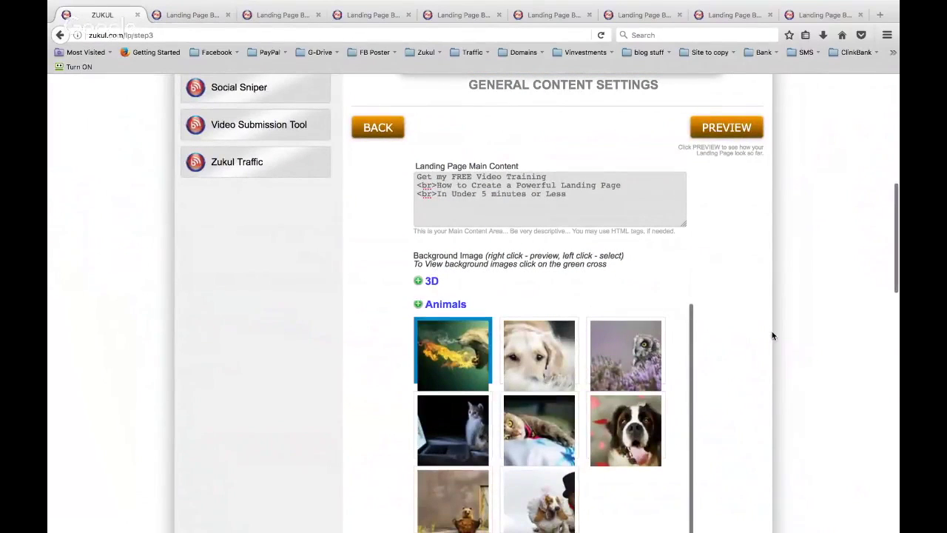
- Examine the remaining background categories and the Form Position setting, and check the form's placement on the published page
{"action": "scroll", "coordinate": [770, 336], "scroll_direction": "down", "scroll_amount": 2}
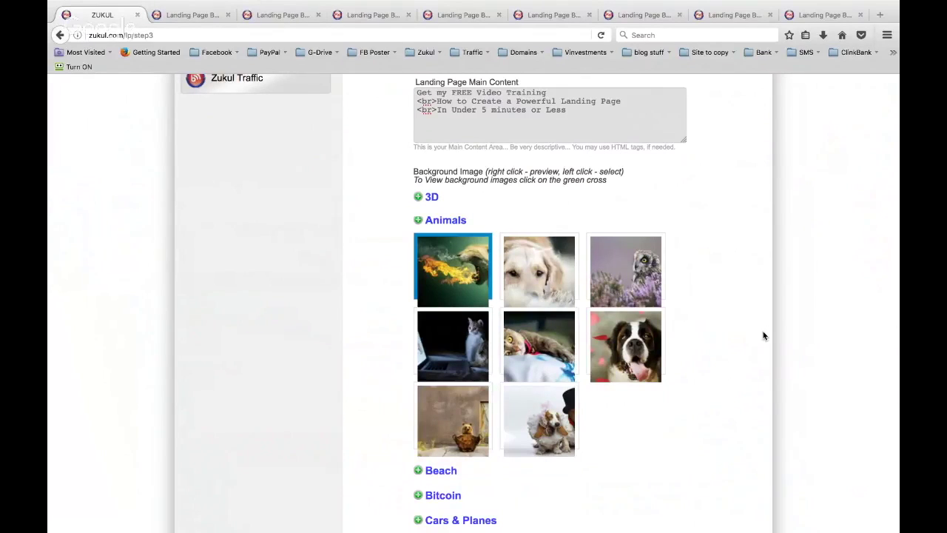
{"action": "scroll", "coordinate": [764, 336], "scroll_direction": "down", "scroll_amount": 10}
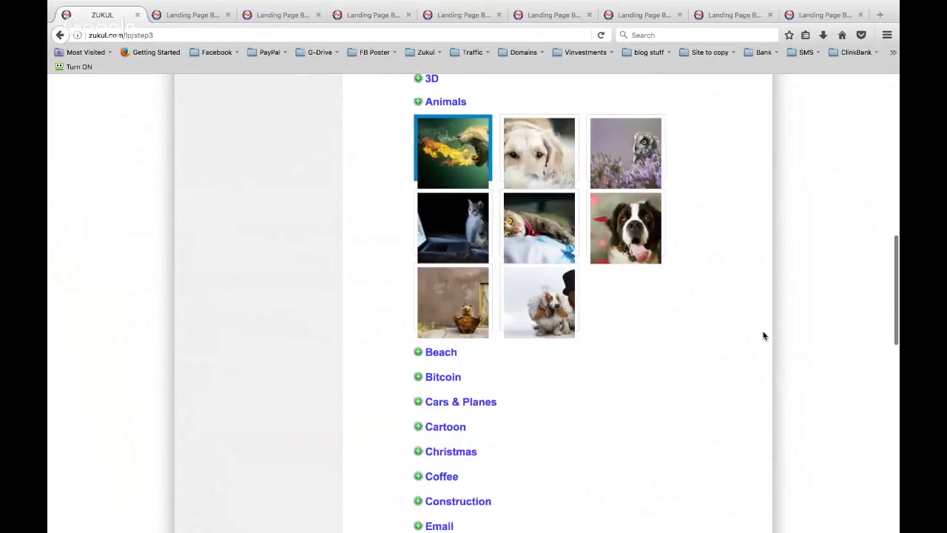
{"action": "scroll", "coordinate": [764, 336], "scroll_direction": "down", "scroll_amount": 2}
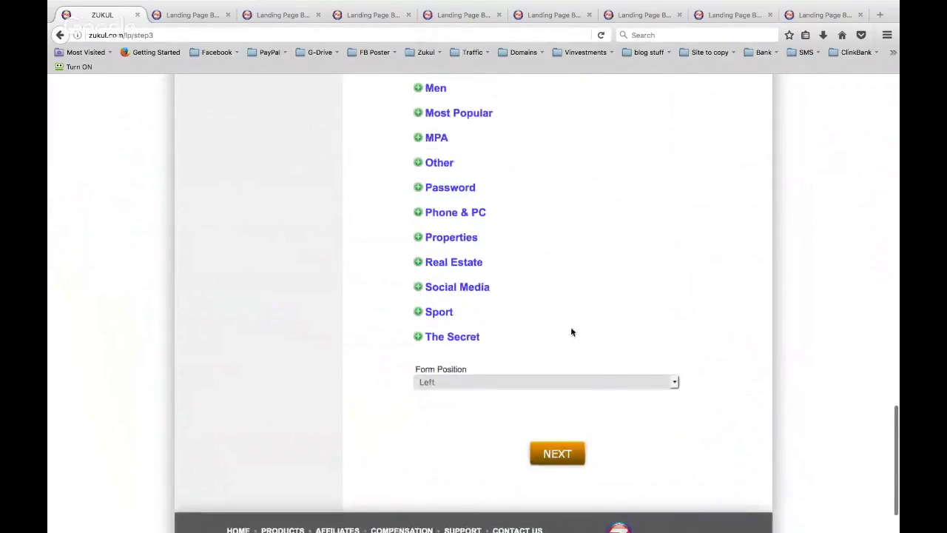
{"action": "left_click", "coordinate": [191, 15]}
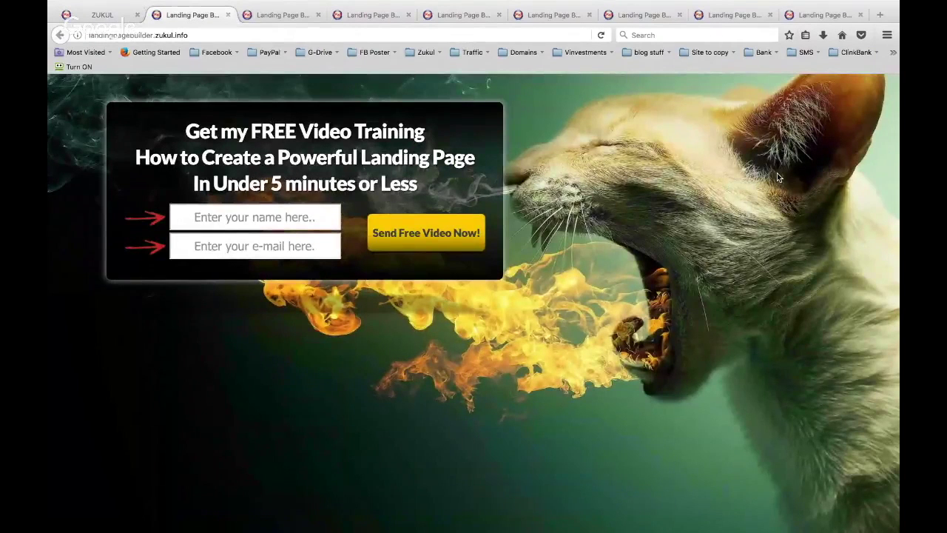
- Keep Left as the Form Position for the cat landing page and continue to the opt-in settings
{"action": "left_click", "coordinate": [103, 15]}
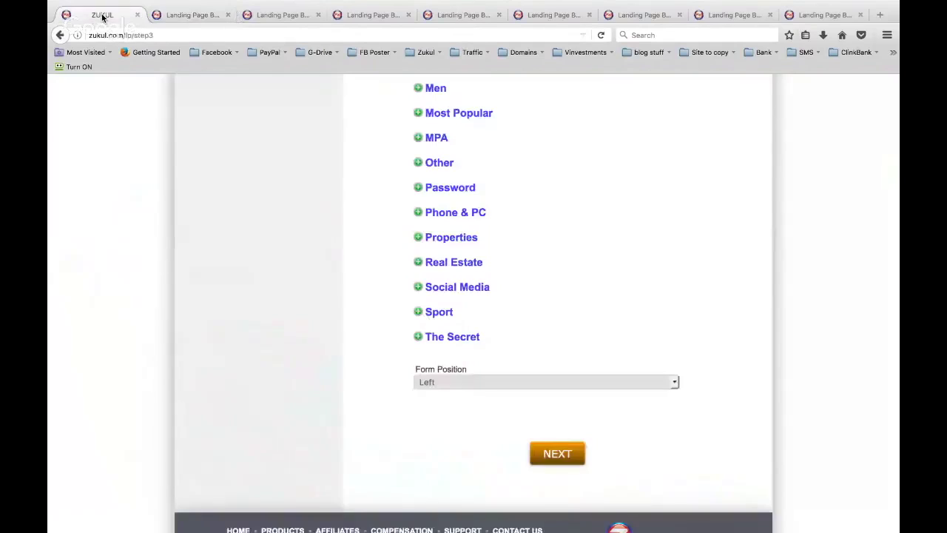
{"action": "left_click", "coordinate": [442, 385]}
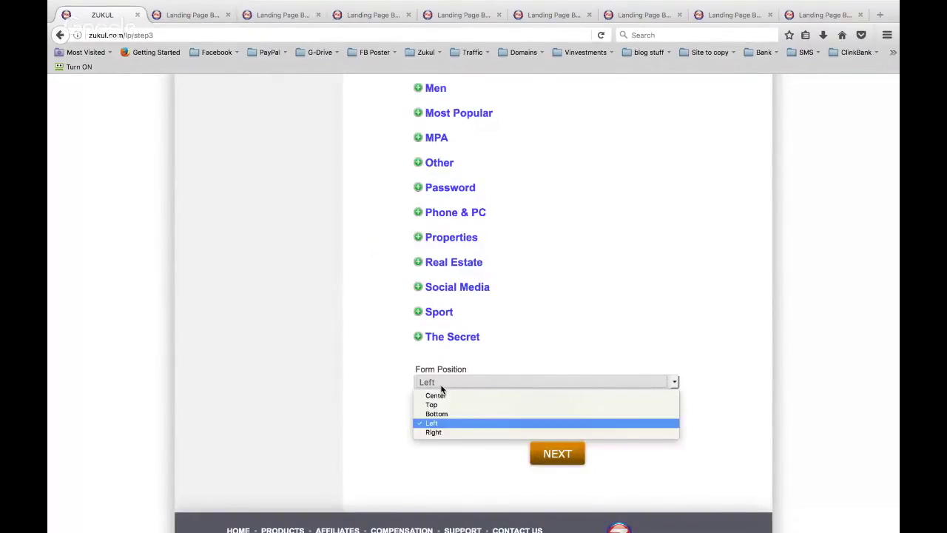
{"action": "left_click", "coordinate": [435, 425]}
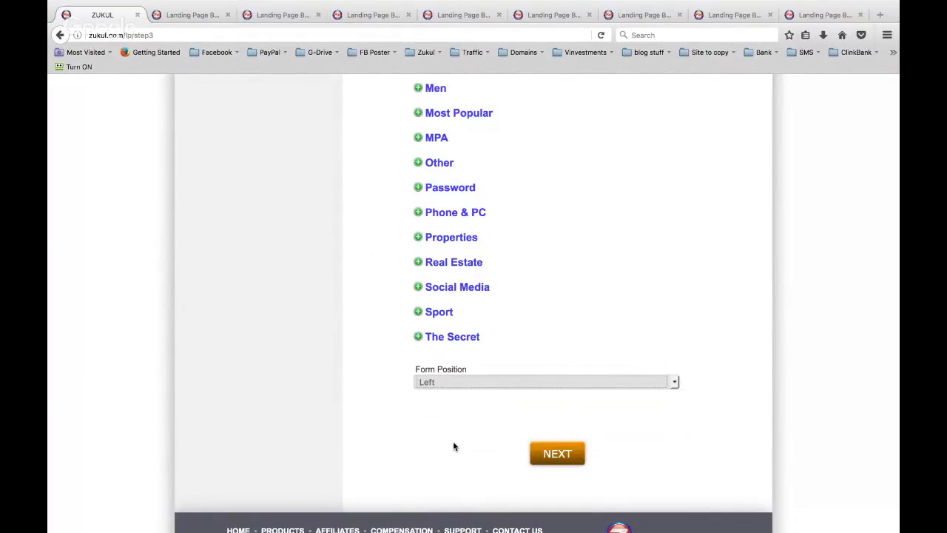
{"action": "left_click", "coordinate": [571, 458]}
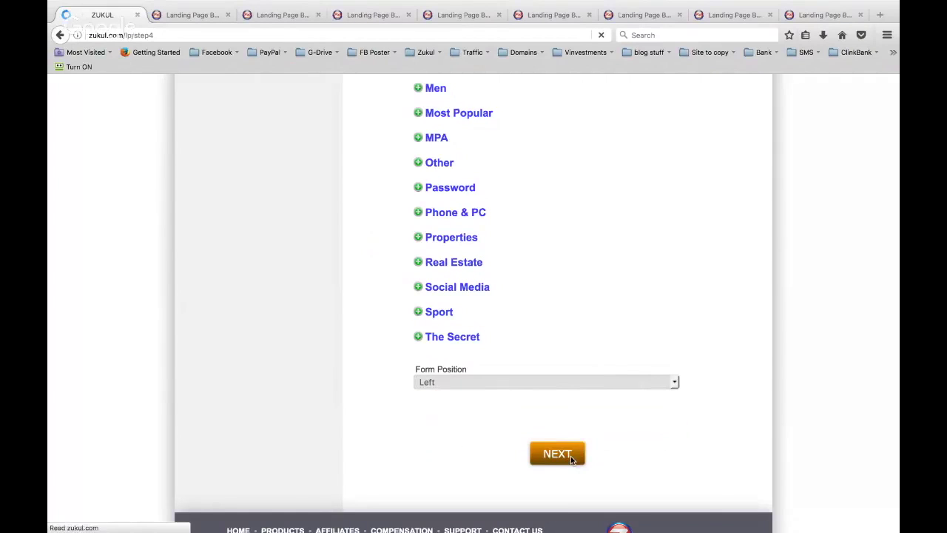
- Compare the Button Text with the button on the published cat page, then continue to the footer pages settings
{"action": "scroll", "coordinate": [570, 460], "scroll_direction": "down", "scroll_amount": 5}
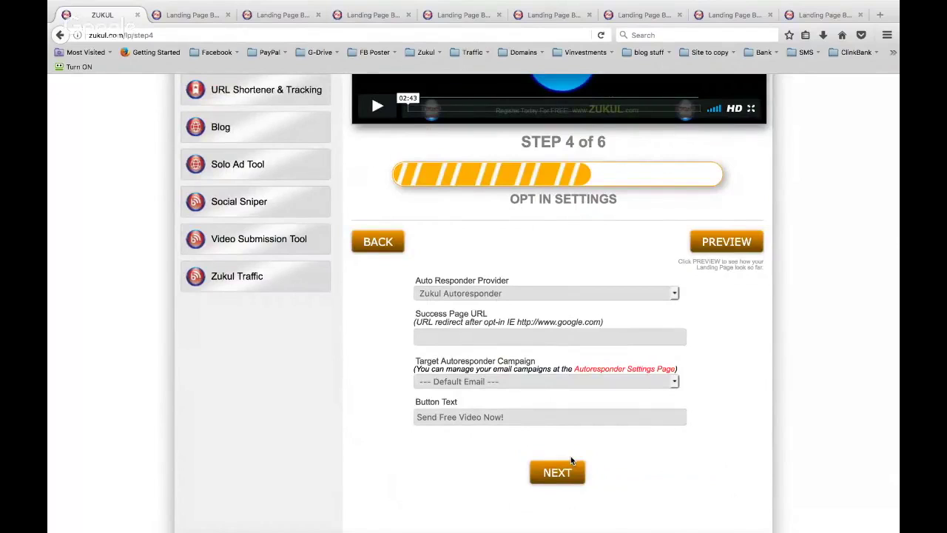
{"action": "left_click", "coordinate": [189, 21]}
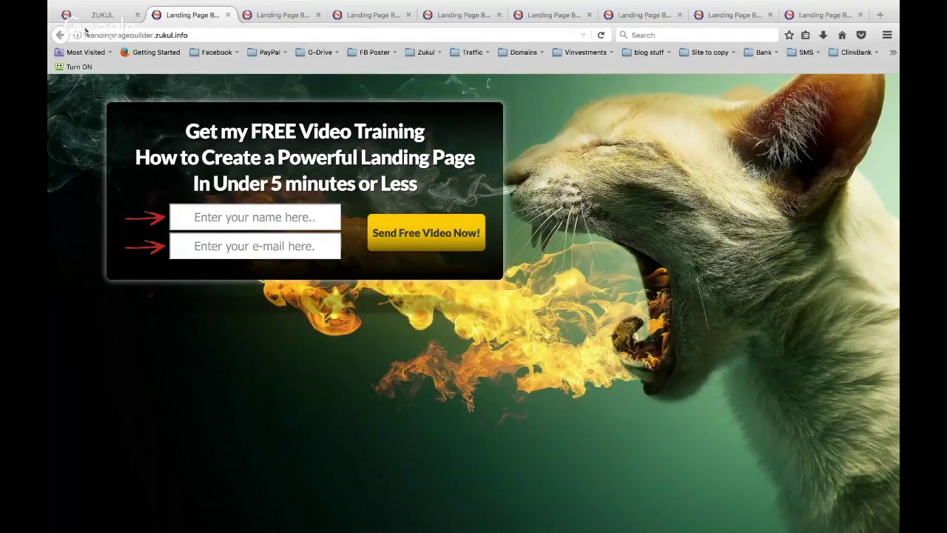
{"action": "left_click", "coordinate": [91, 18]}
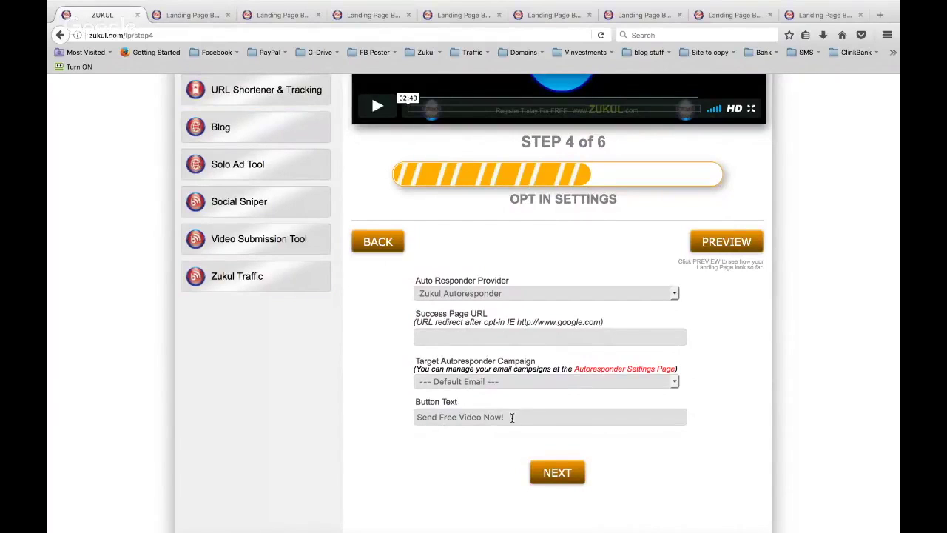
{"action": "left_click", "coordinate": [205, 15]}
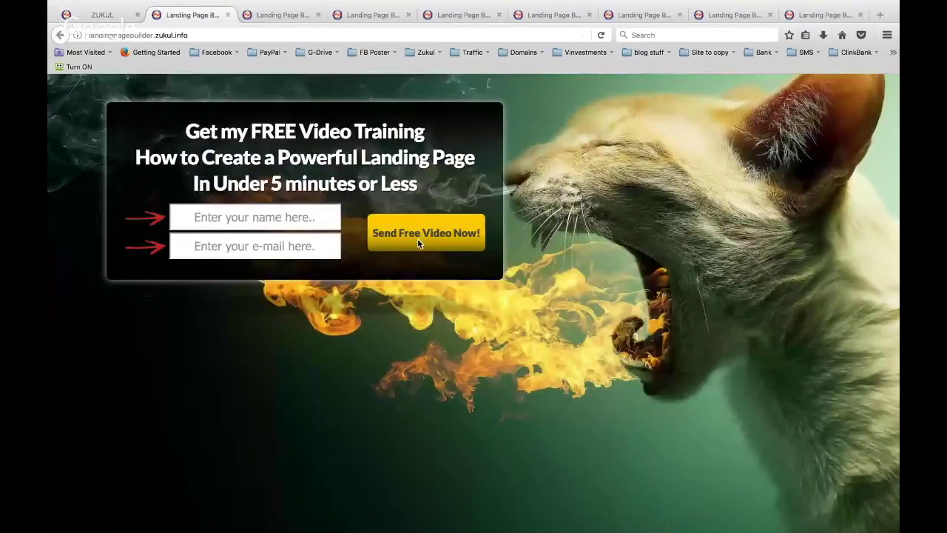
{"action": "left_click", "coordinate": [111, 15]}
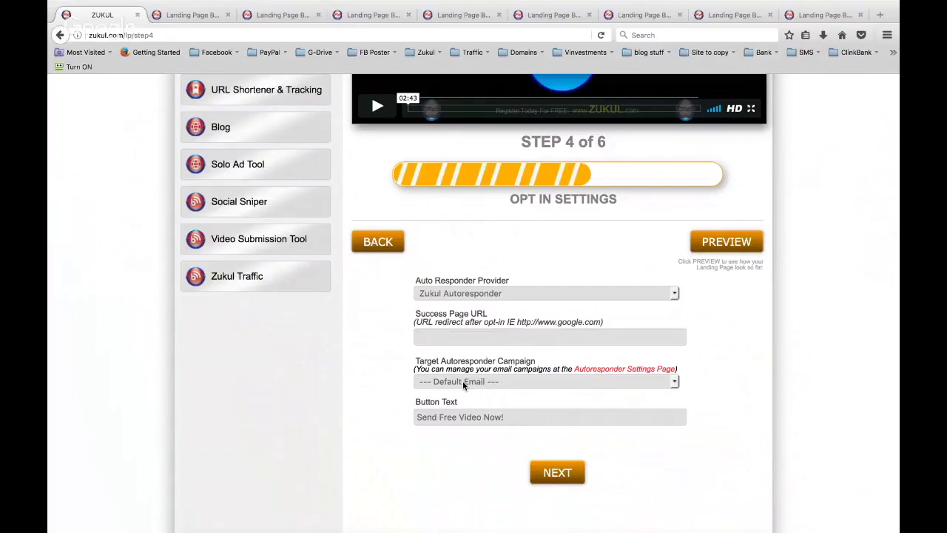
{"action": "left_click", "coordinate": [556, 474]}
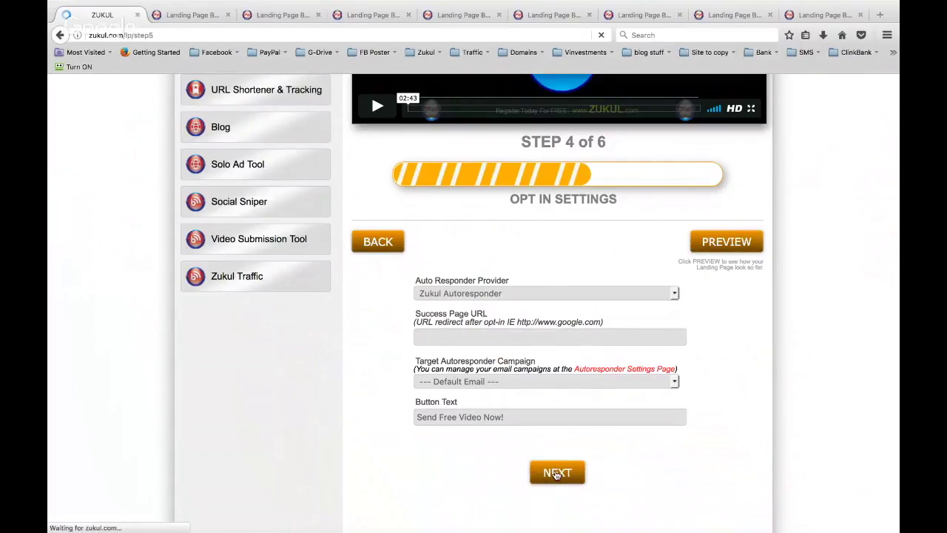
- Review the footer link, policy text and tracking code fields, leave them empty and continue to the naming and SEO settings
{"action": "scroll", "coordinate": [557, 474], "scroll_direction": "down", "scroll_amount": 4}
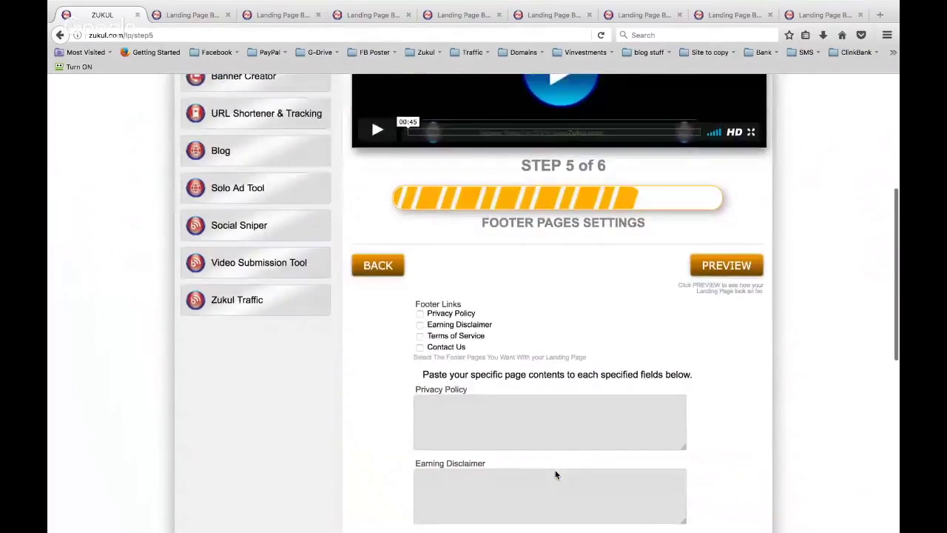
{"action": "scroll", "coordinate": [556, 474], "scroll_direction": "down", "scroll_amount": 2}
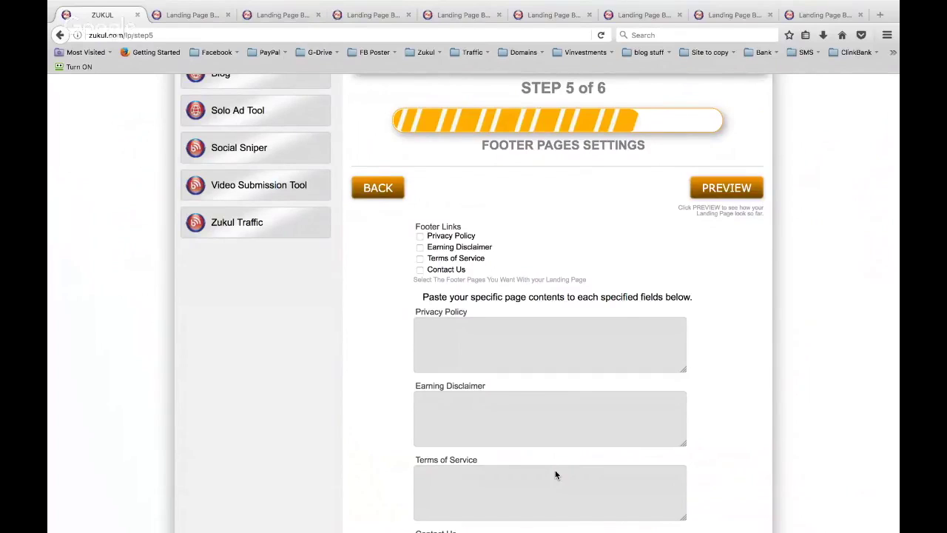
{"action": "scroll", "coordinate": [557, 475], "scroll_direction": "down", "scroll_amount": 6}
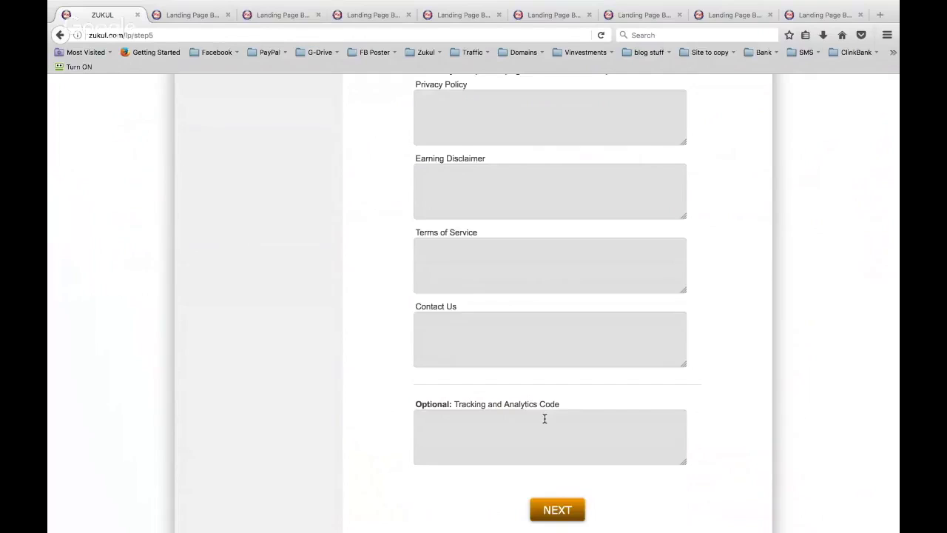
{"action": "left_click", "coordinate": [554, 513]}
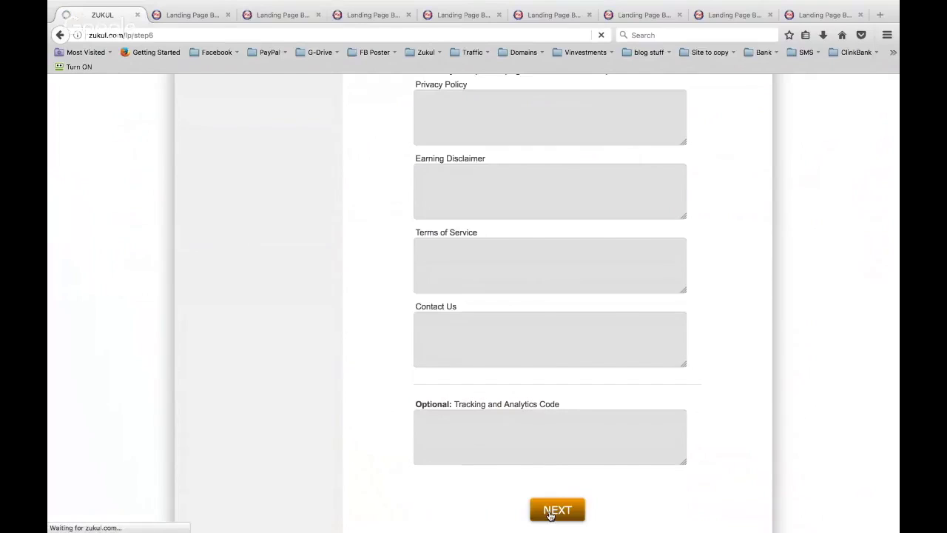
- Check the landing page's unique name and the SEO title, description and keywords, referring to the published cat page
{"action": "scroll", "coordinate": [550, 516], "scroll_direction": "down", "scroll_amount": 3}
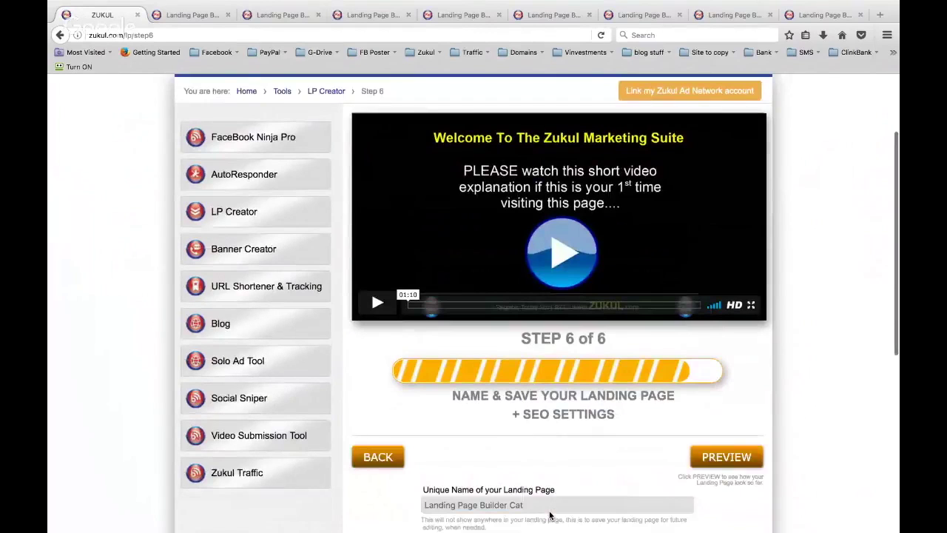
{"action": "scroll", "coordinate": [549, 516], "scroll_direction": "down", "scroll_amount": 5}
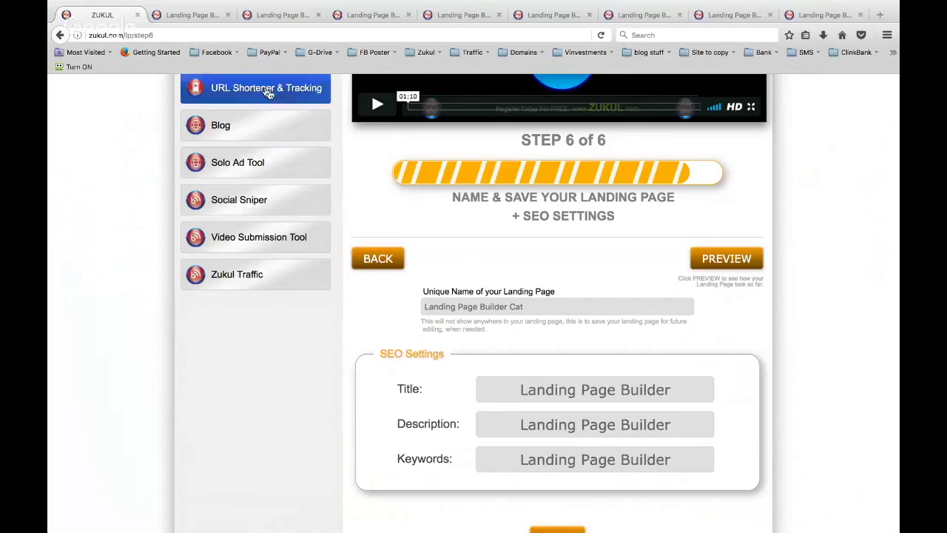
{"action": "left_click", "coordinate": [199, 15]}
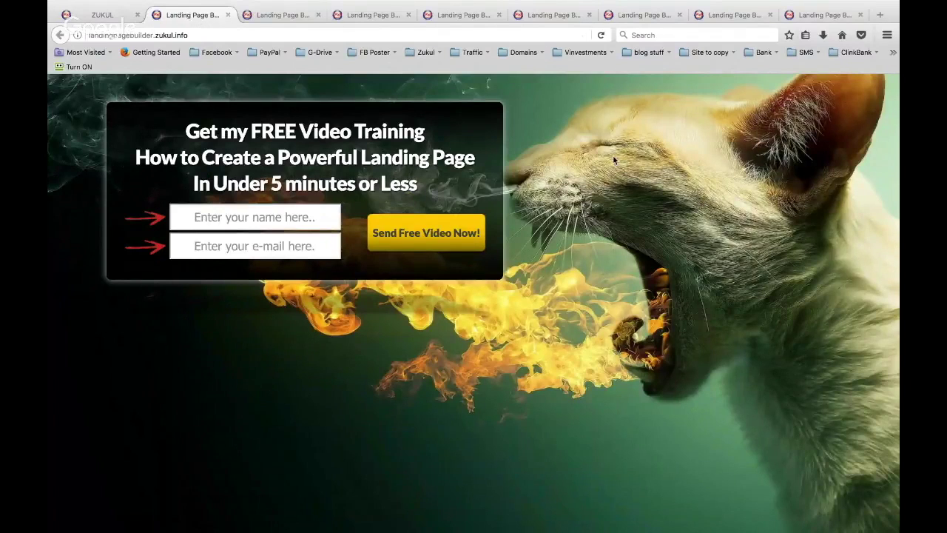
{"action": "left_click", "coordinate": [96, 17]}
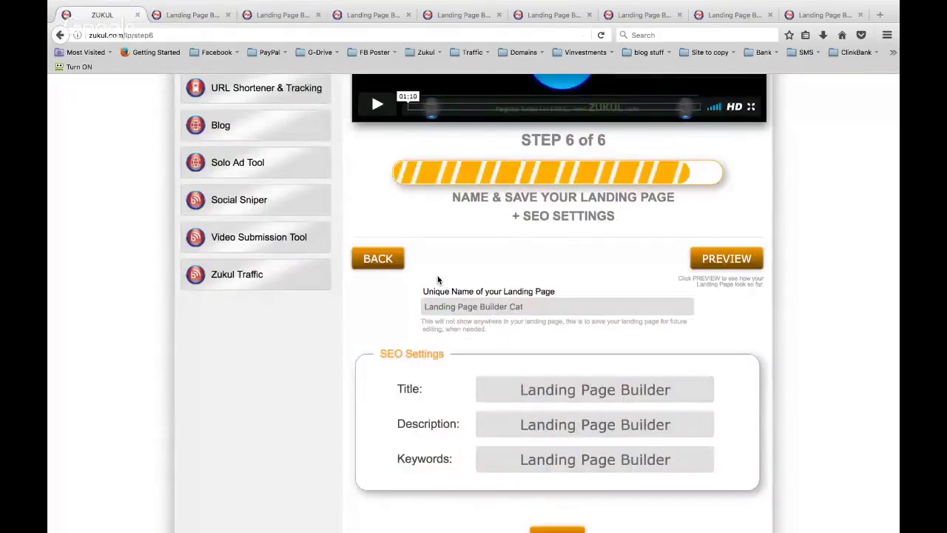
- Save the cat landing page and open the list of saved landing pages
{"action": "scroll", "coordinate": [507, 342], "scroll_direction": "down", "scroll_amount": 2}
{"action": "scroll", "coordinate": [507, 340], "scroll_direction": "down", "scroll_amount": 2}
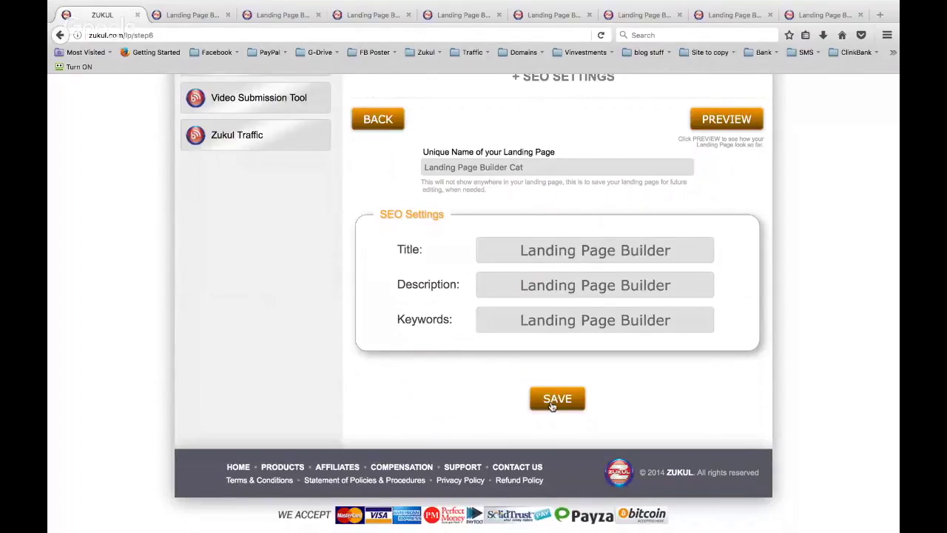
{"action": "left_click", "coordinate": [552, 406]}
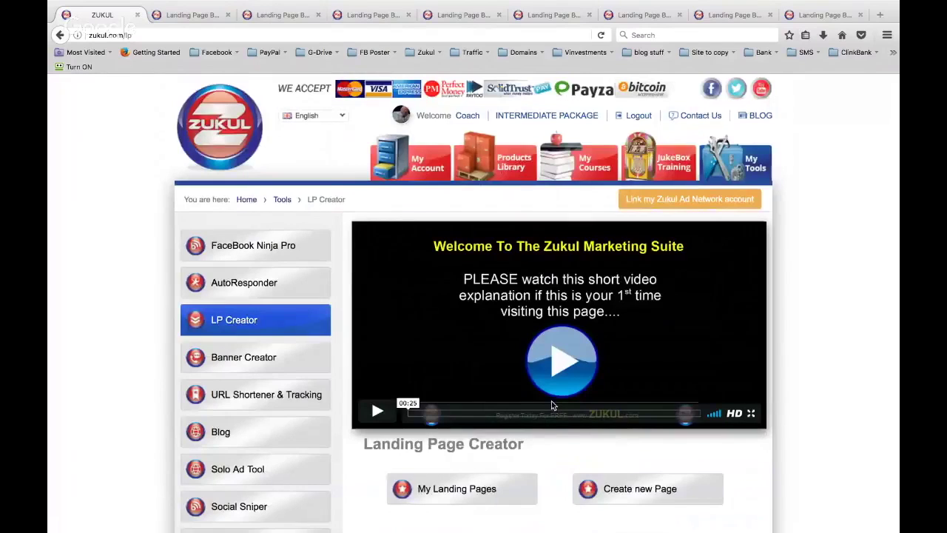
{"action": "scroll", "coordinate": [552, 406], "scroll_direction": "down", "scroll_amount": 3}
{"action": "left_click", "coordinate": [465, 364]}
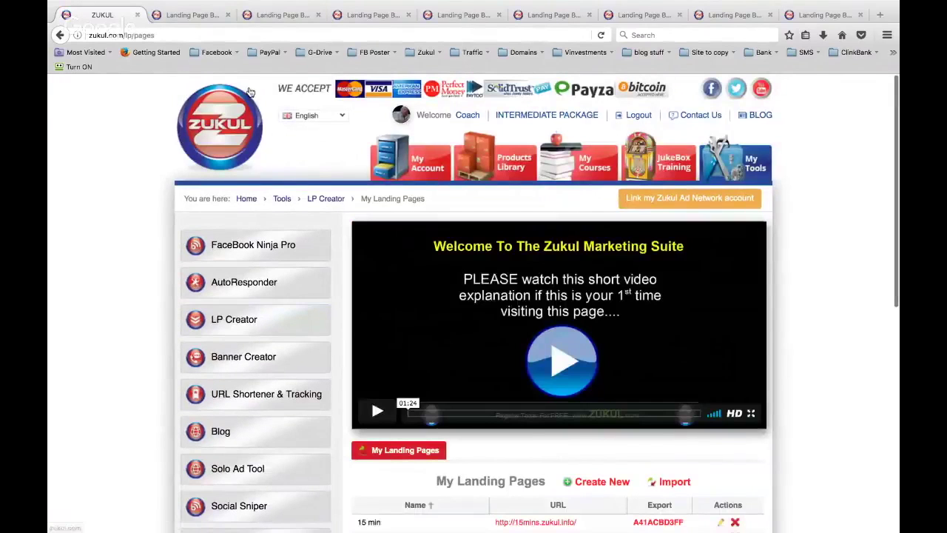
- Look at the published cat page, then open and reload its variant with the longer orange and white headline text
{"action": "left_click", "coordinate": [185, 16]}
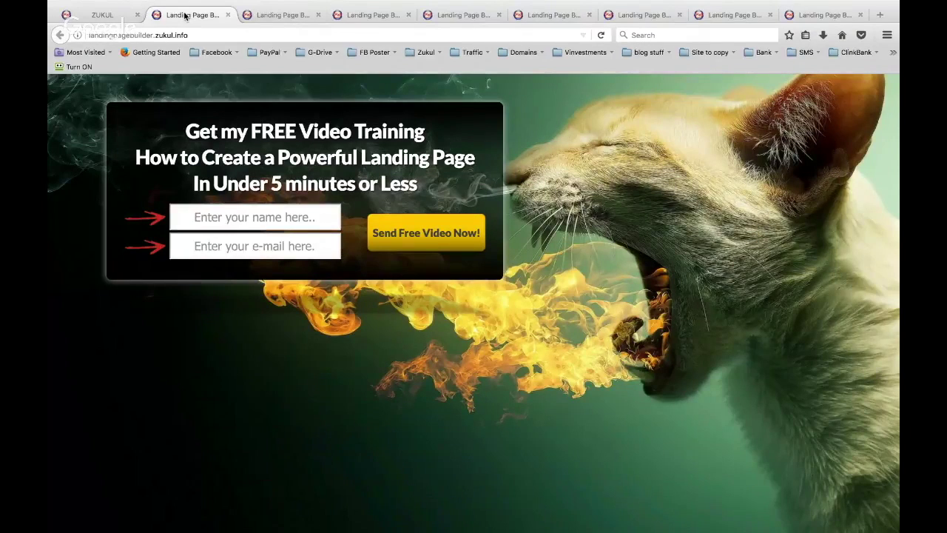
{"action": "left_click", "coordinate": [290, 15]}
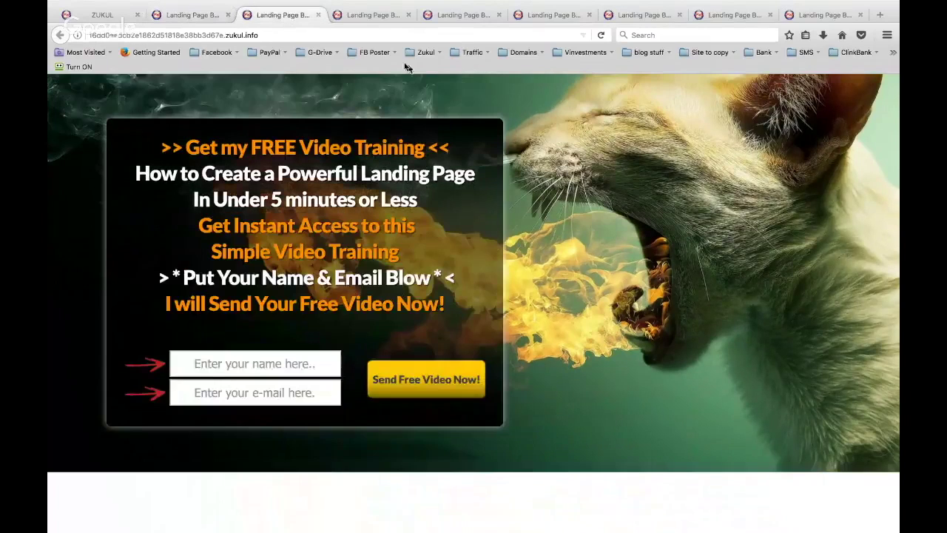
{"action": "left_click", "coordinate": [601, 35]}
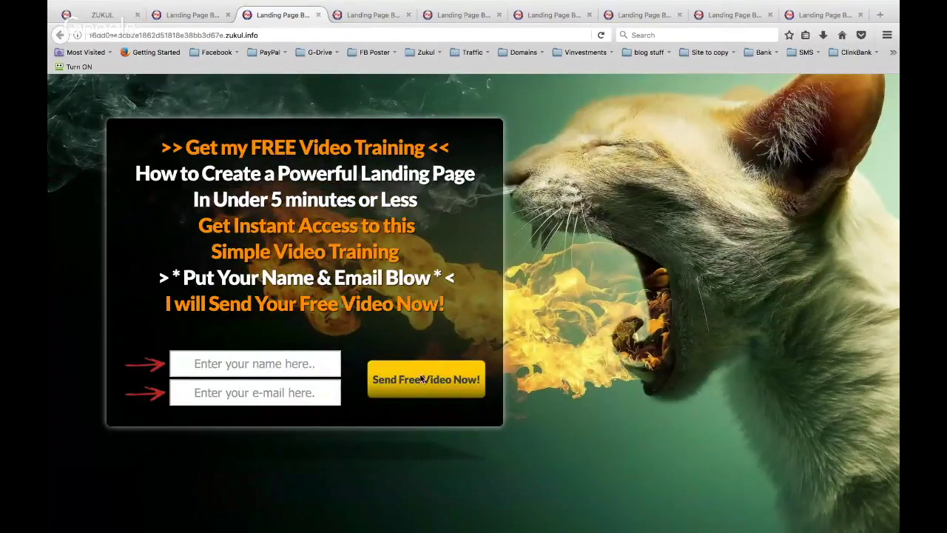
- Highlight the entire headline text on the cat page variant to demonstrate its copy option, then clear the selection
{"action": "left_click_drag", "start_coordinate": [449, 307], "coordinate": [162, 149]}
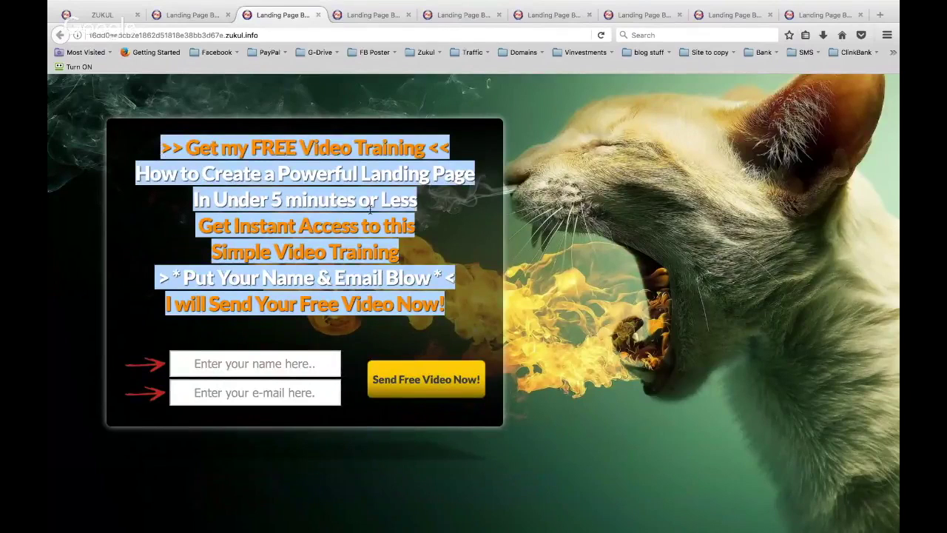
{"action": "right_click", "coordinate": [423, 272]}
{"action": "left_click", "coordinate": [441, 274]}
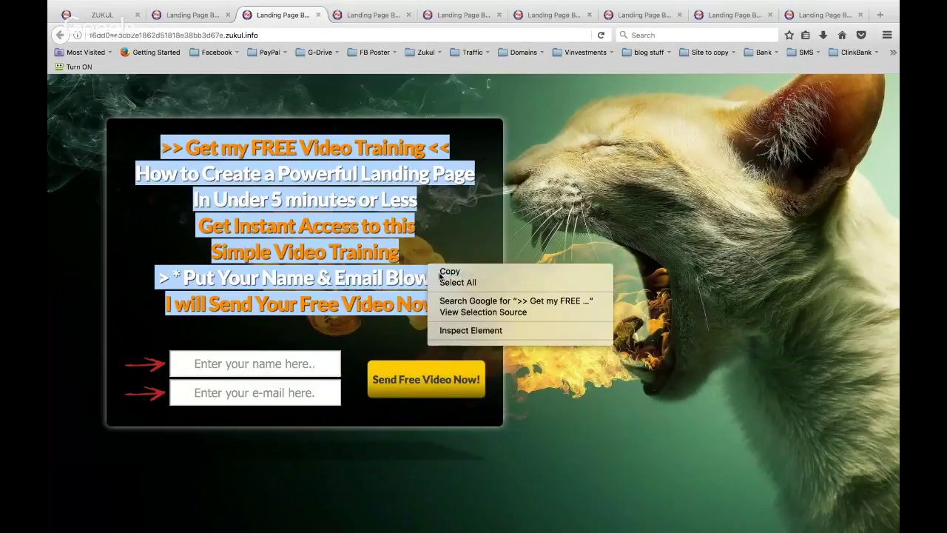
{"action": "left_click", "coordinate": [460, 247]}
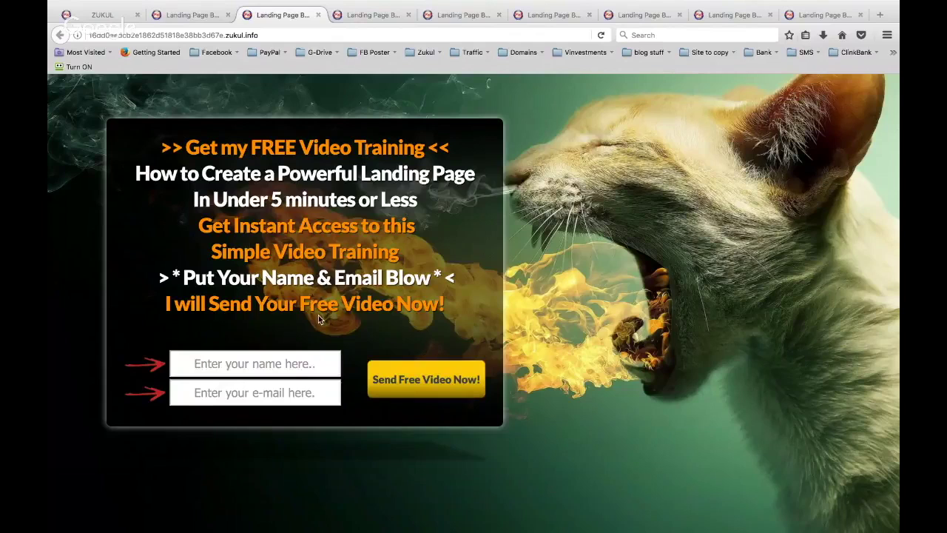
- View the orange landing page with the bulging-eyed cartoon man and reload it
{"action": "left_click", "coordinate": [356, 22]}
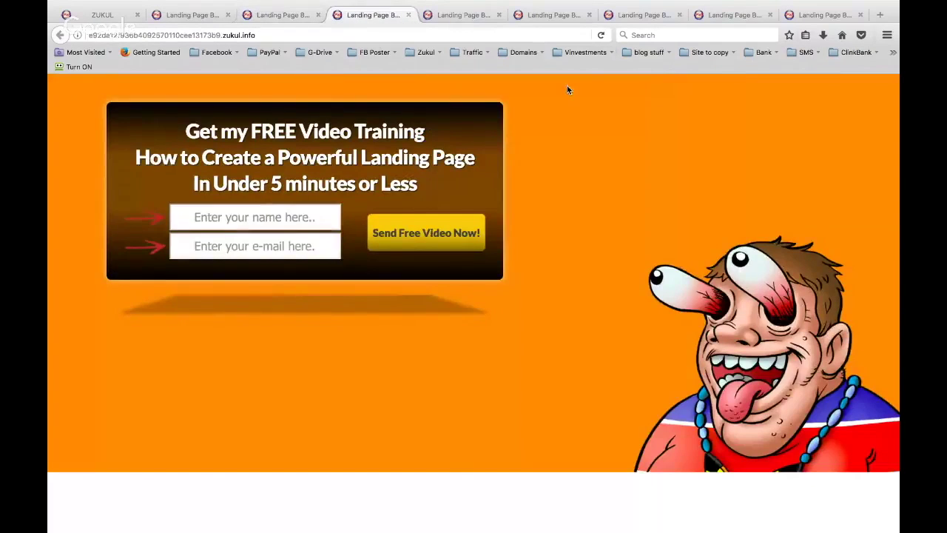
{"action": "left_click", "coordinate": [601, 35]}
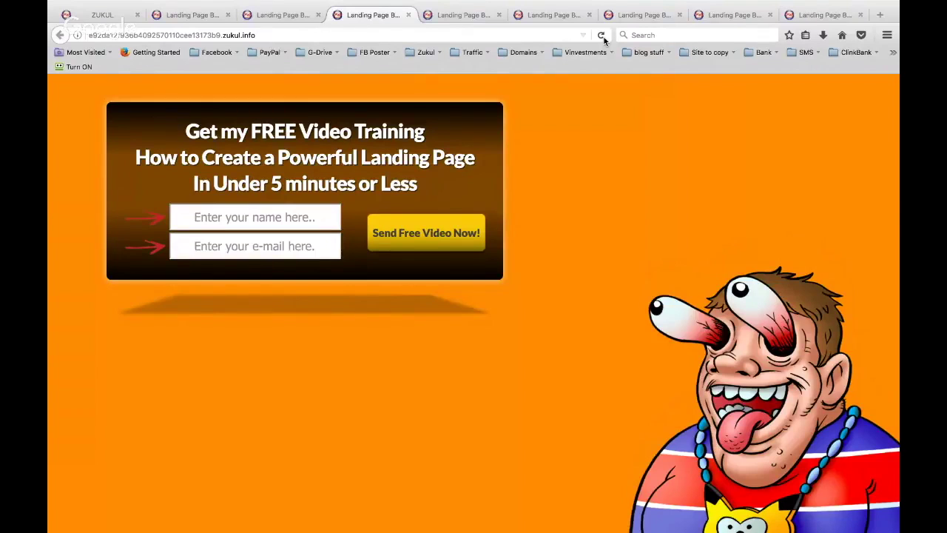
- View the Video Training landing page with the video background, raise the system volume and reload the page
{"action": "left_click", "coordinate": [472, 17]}
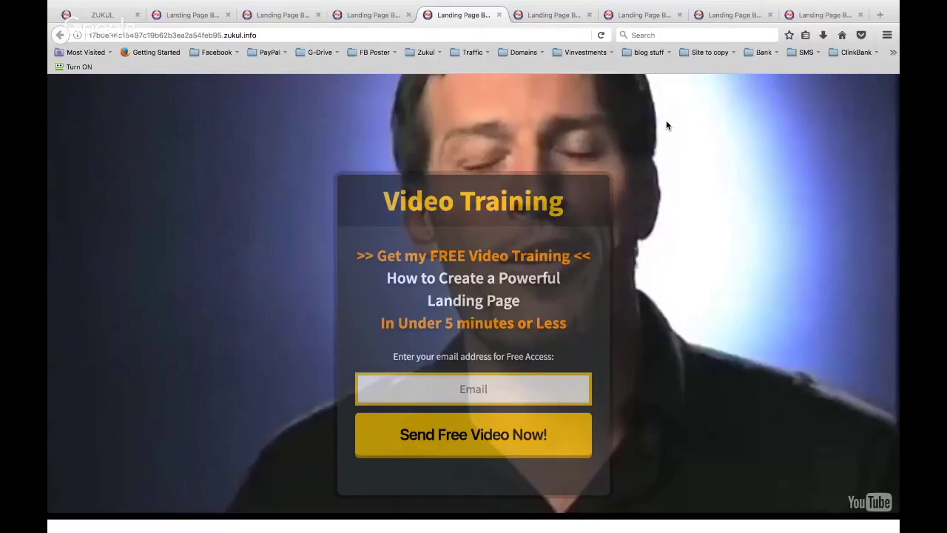
{"action": "key", "text": "XF86AudioRaiseVolume"}
{"action": "key", "text": "XF86AudioRaiseVolume"}
{"action": "key", "text": "XF86AudioRaiseVolume"}
{"action": "key", "text": "XF86AudioRaiseVolume"}
{"action": "key", "text": "XF86AudioRaiseVolume"}
{"action": "key", "text": "XF86AudioRaiseVolume"}
{"action": "key", "text": "XF86AudioRaiseVolume"}
{"action": "key", "text": "XF86AudioRaiseVolume"}
{"action": "key", "text": "XF86AudioRaiseVolume"}
{"action": "left_click", "coordinate": [601, 36]}
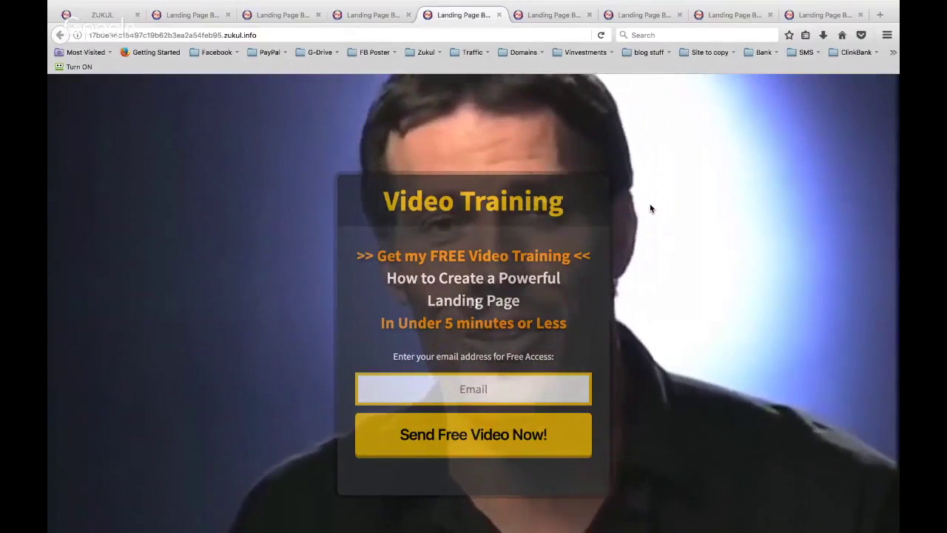
- View and reload the orange glasses-and-nose landing page and the "The Perfect Landing Page" target example
{"action": "left_click", "coordinate": [543, 14]}
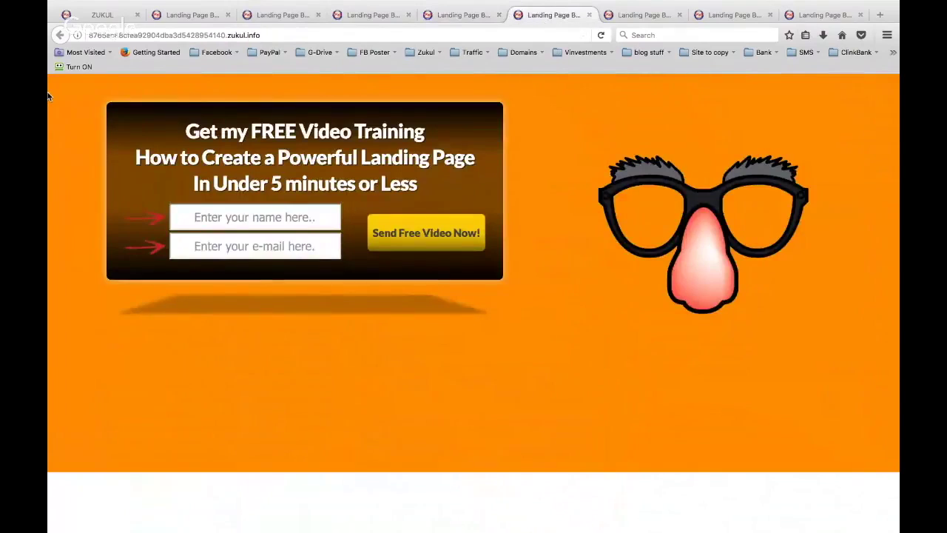
{"action": "left_click", "coordinate": [600, 34]}
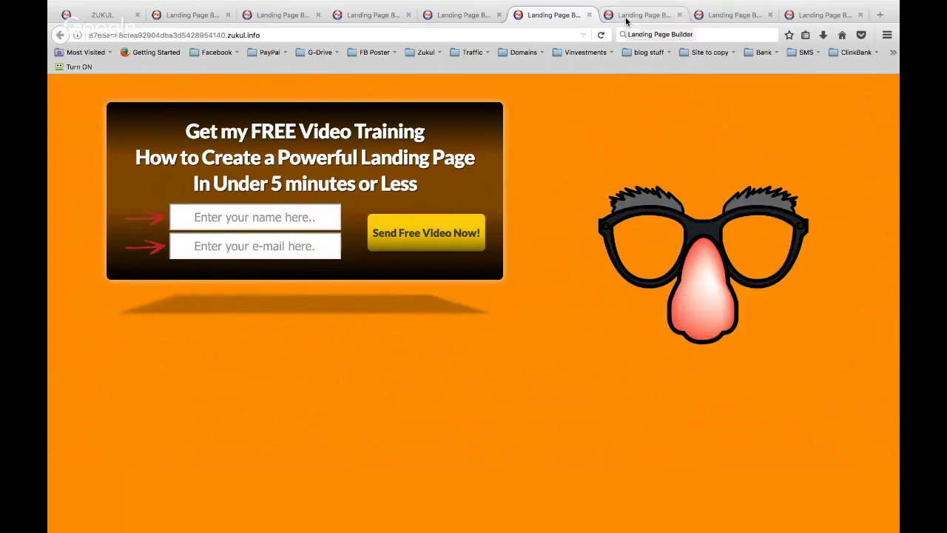
{"action": "left_click", "coordinate": [626, 20]}
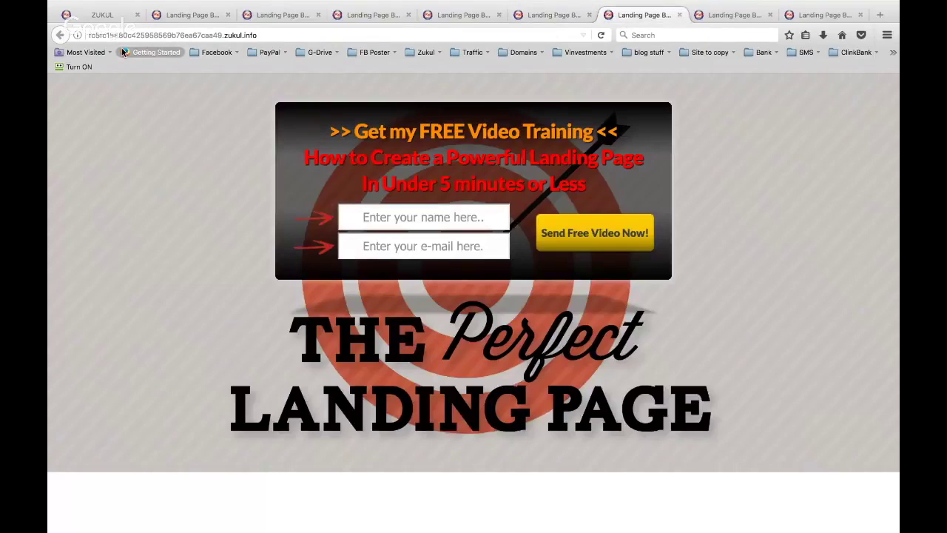
{"action": "left_click", "coordinate": [601, 36]}
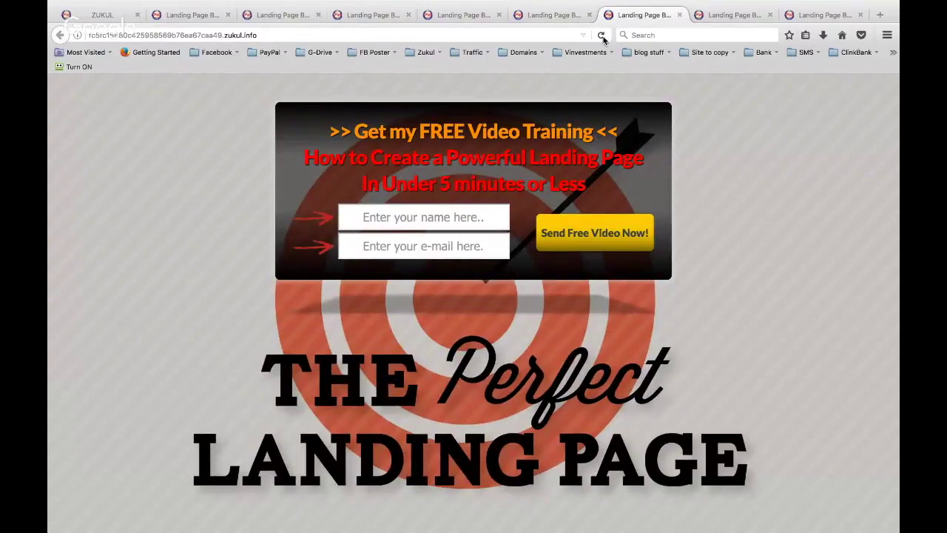
- View and reload the red lips landing page and the plain orange landing page with red headline text
{"action": "left_click", "coordinate": [719, 18]}
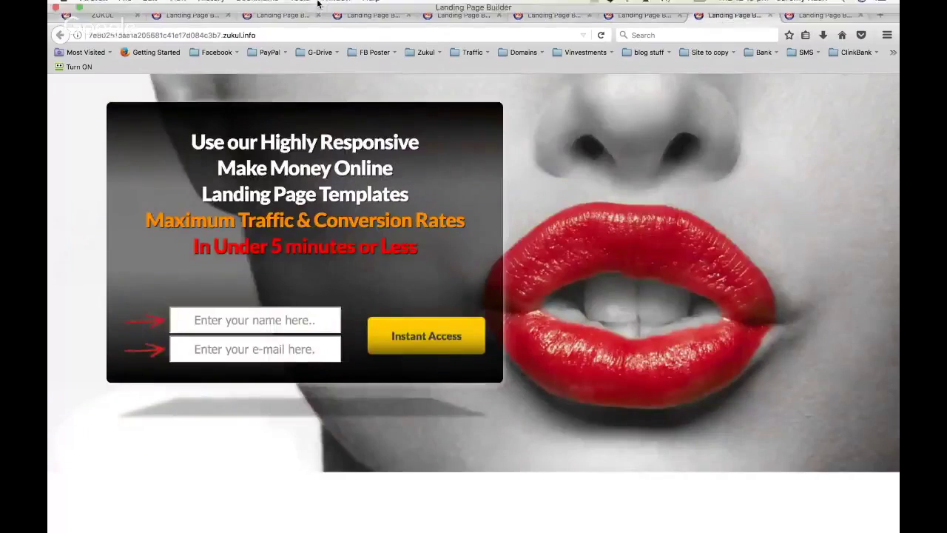
{"action": "left_click", "coordinate": [601, 35]}
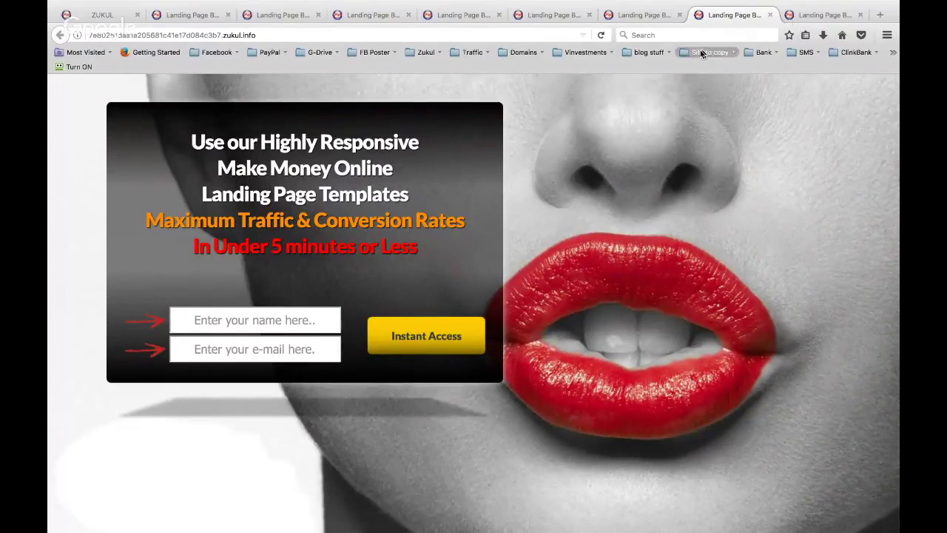
{"action": "left_click", "coordinate": [796, 14]}
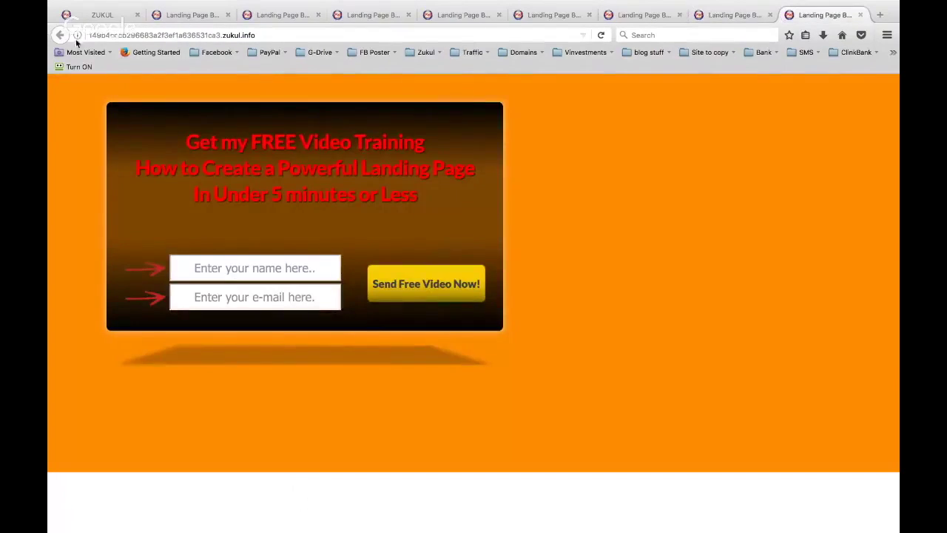
{"action": "left_click", "coordinate": [600, 34]}
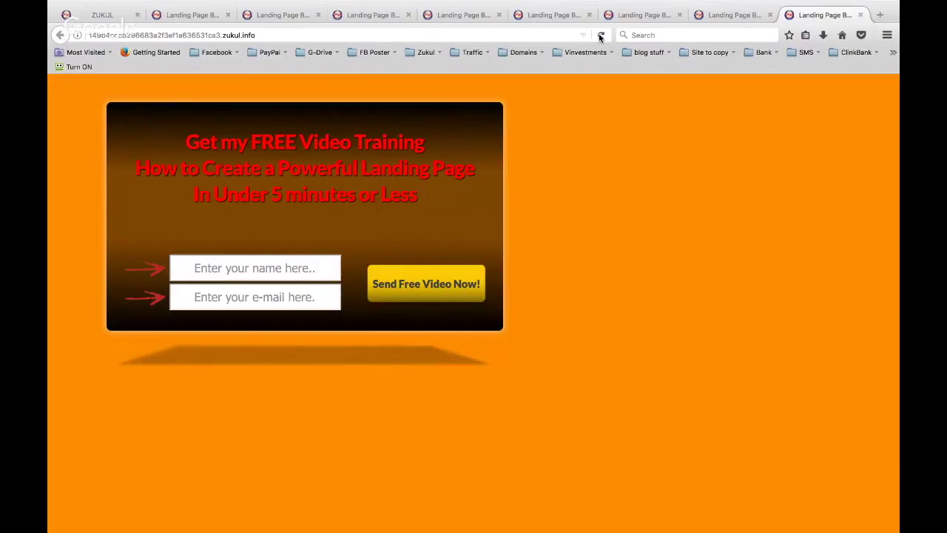
- Exit the browser's full screen and open Orange templates.pptx from the Desktop folder JR Mac > 15 Minutes Training in PowerPoint
{"action": "mouse_move", "coordinate": [79, 8]}
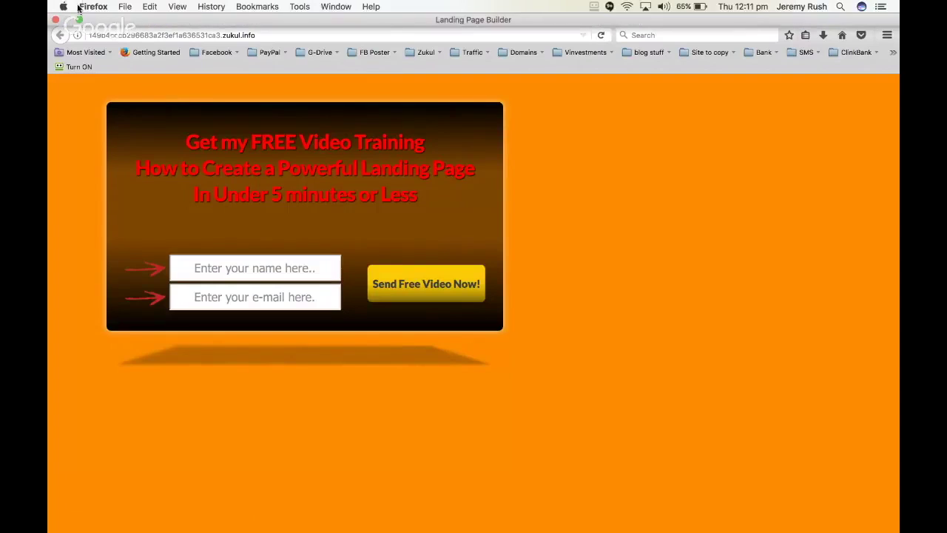
{"action": "left_click", "coordinate": [79, 20]}
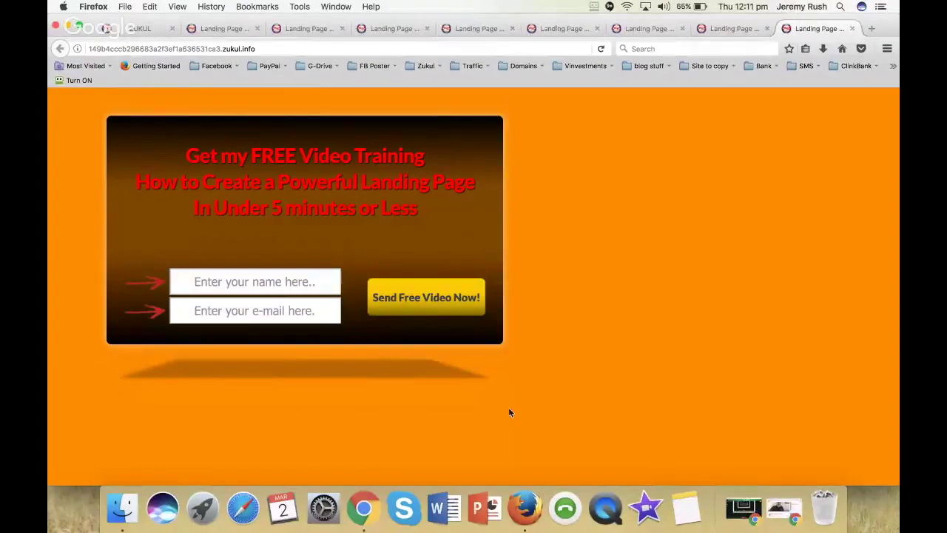
{"action": "left_click", "coordinate": [122, 508]}
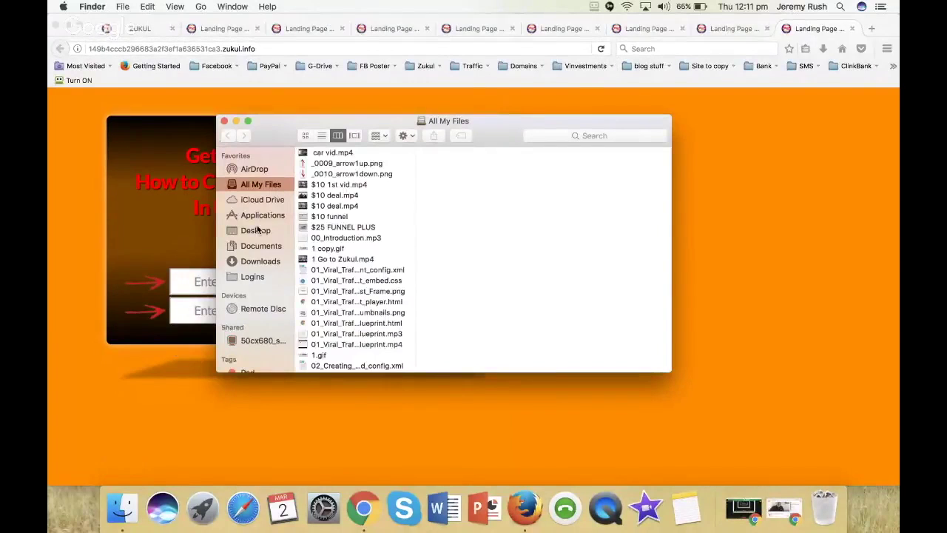
{"action": "left_click", "coordinate": [256, 230]}
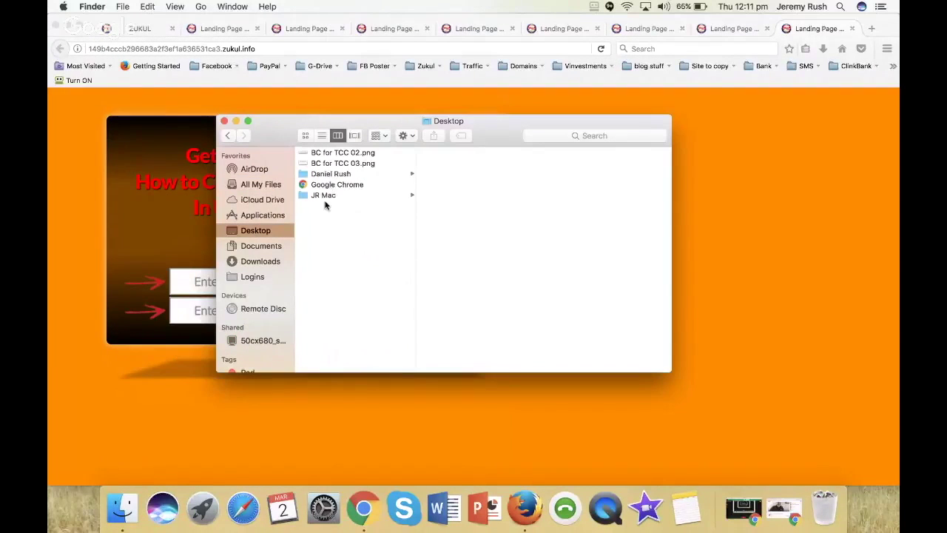
{"action": "left_click", "coordinate": [329, 195]}
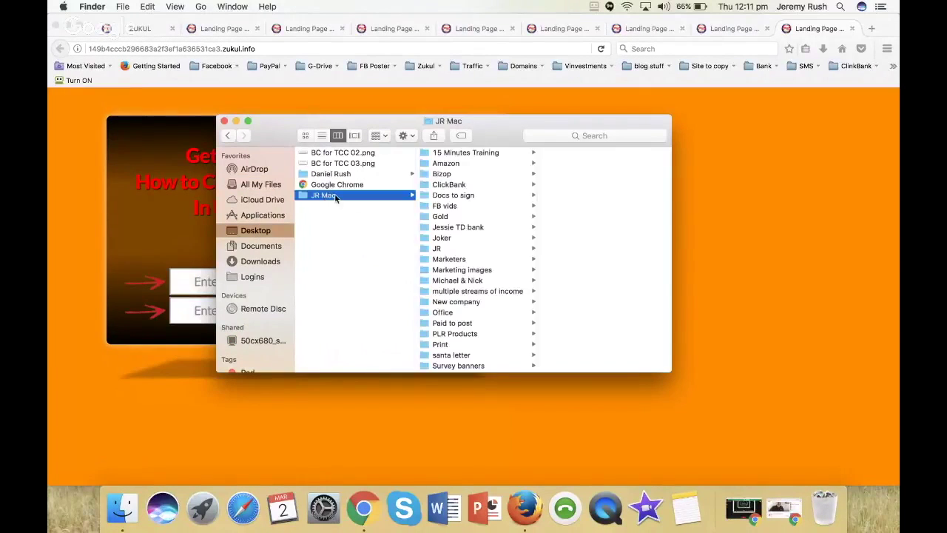
{"action": "left_click", "coordinate": [467, 153]}
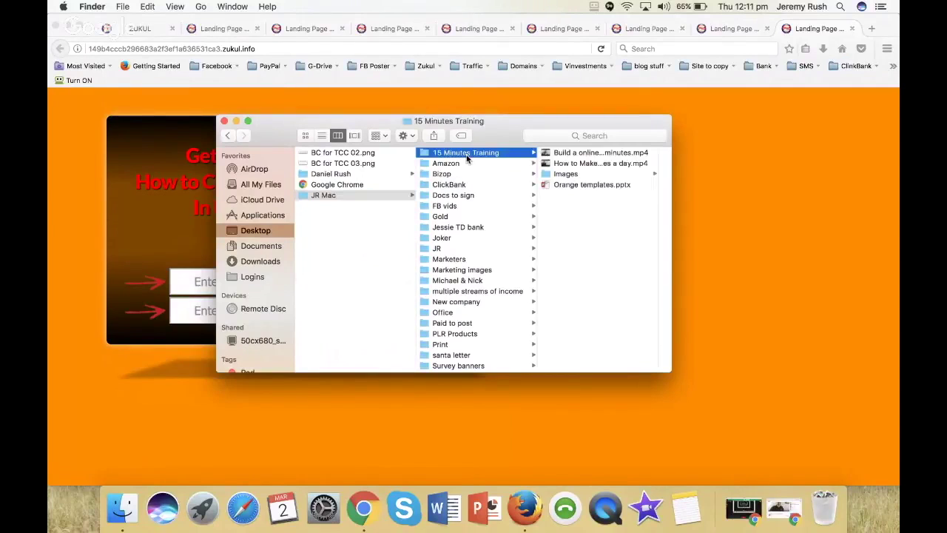
{"action": "left_click", "coordinate": [570, 186]}
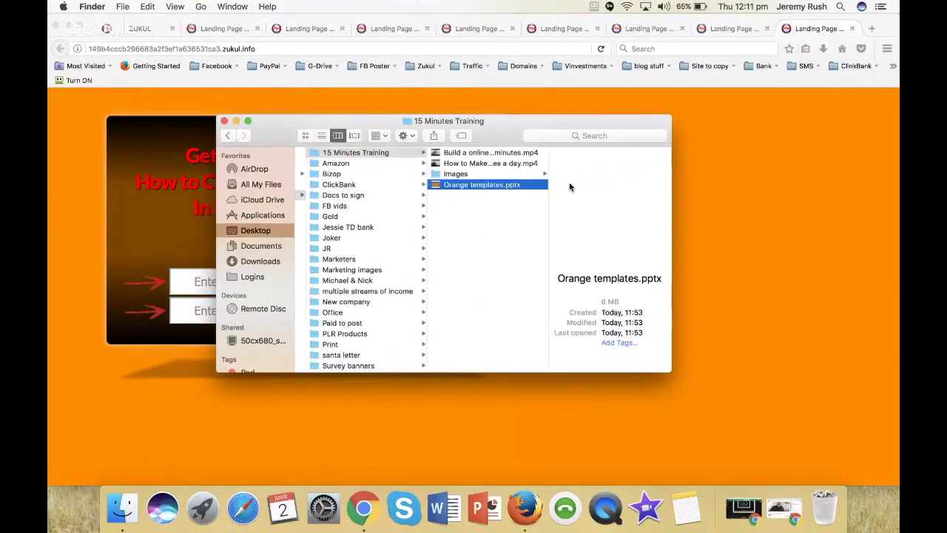
{"action": "double_click", "coordinate": [474, 185]}
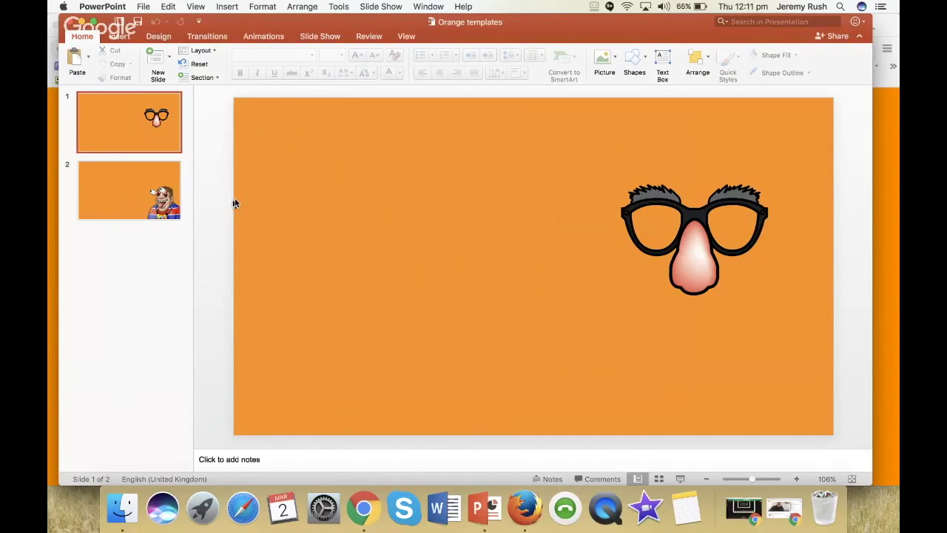
- View the bulging-eyed cartoon man slide, then minimize the presentation and close the file browser window
{"action": "left_click", "coordinate": [148, 201]}
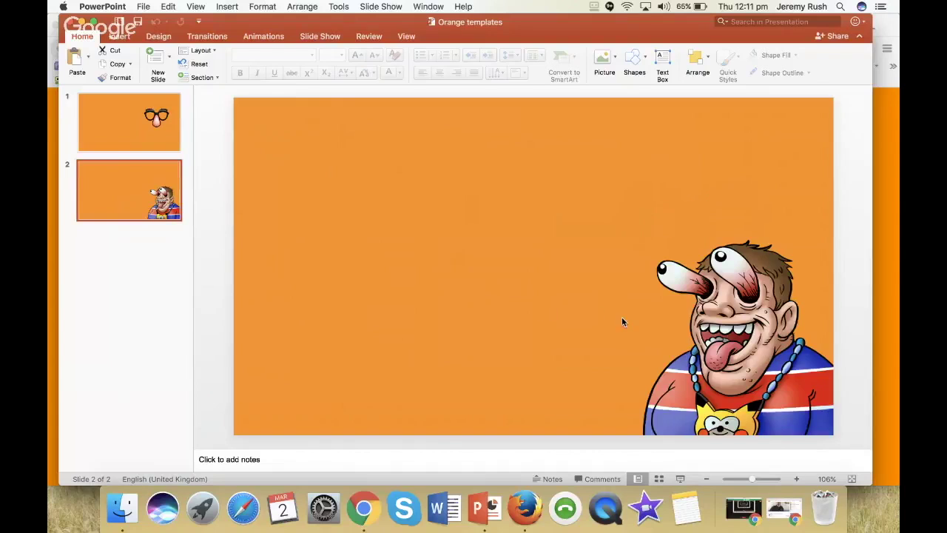
{"action": "left_click", "coordinate": [79, 21]}
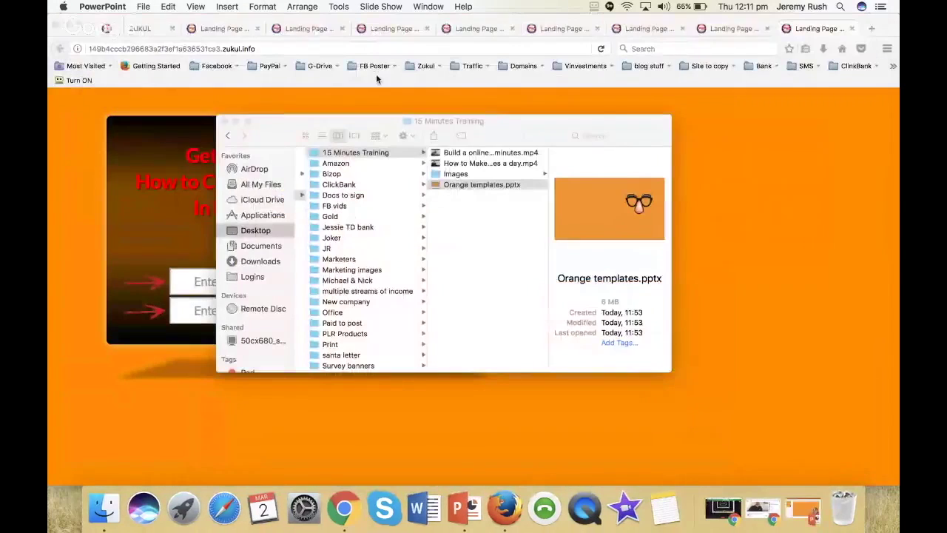
{"action": "left_click", "coordinate": [224, 123]}
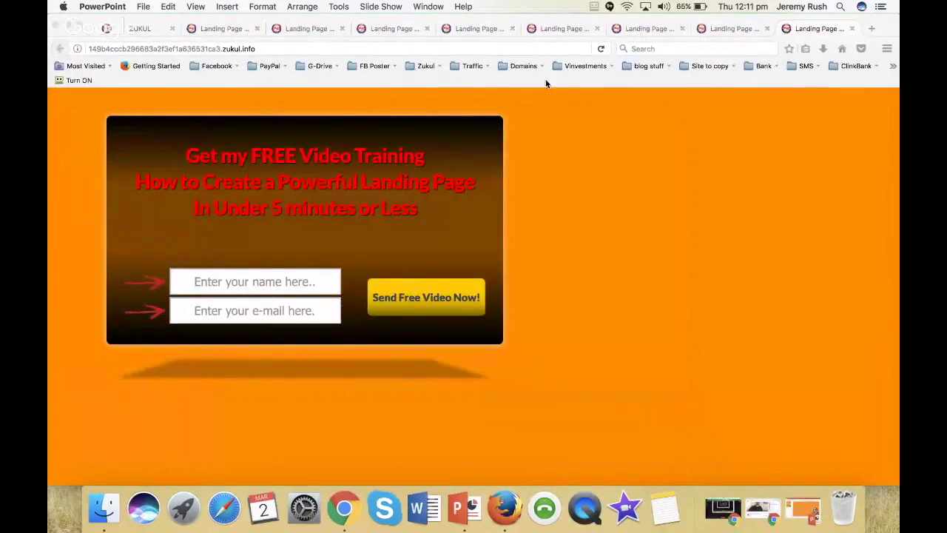
- Look back through the published landing page examples in Firefox, from the red lips page to the fire-breathing cat page
{"action": "left_click", "coordinate": [735, 28]}
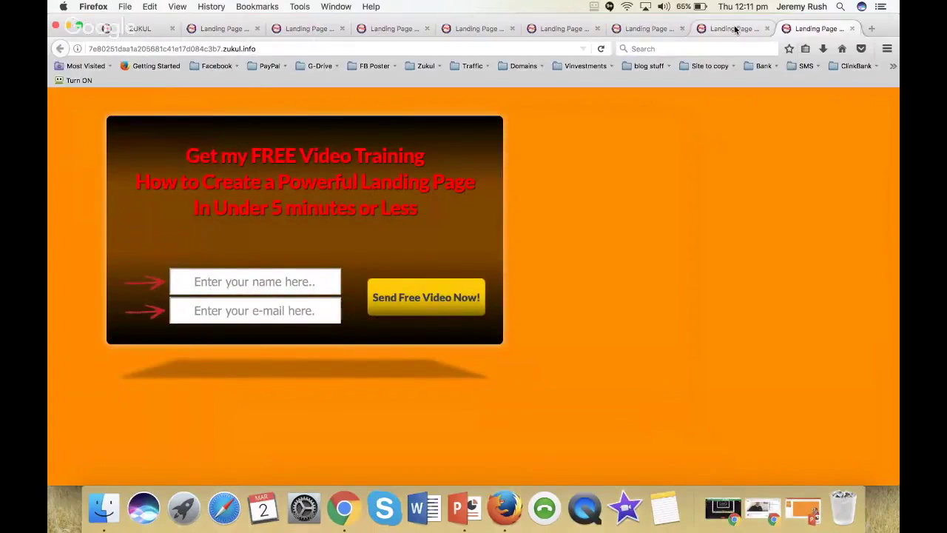
{"action": "left_click", "coordinate": [735, 29]}
{"action": "left_click", "coordinate": [654, 28]}
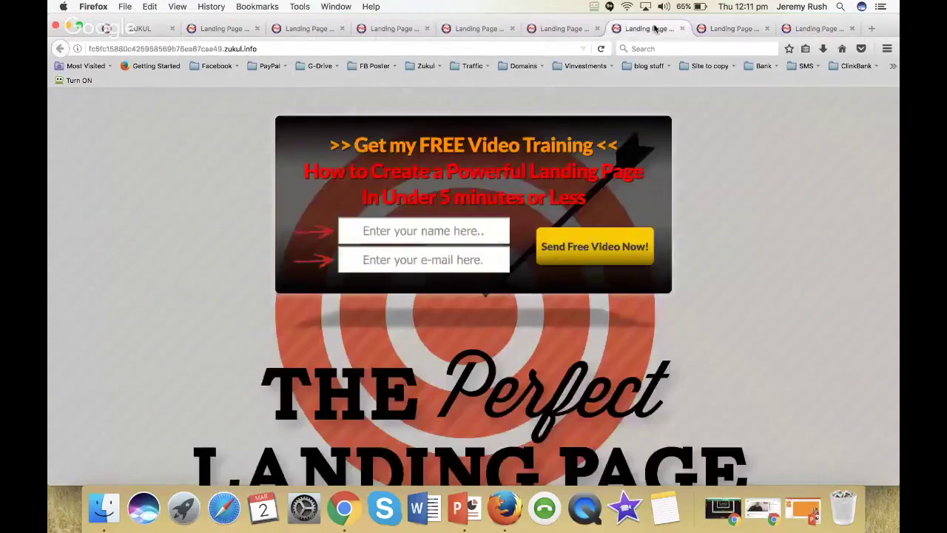
{"action": "left_click", "coordinate": [572, 29]}
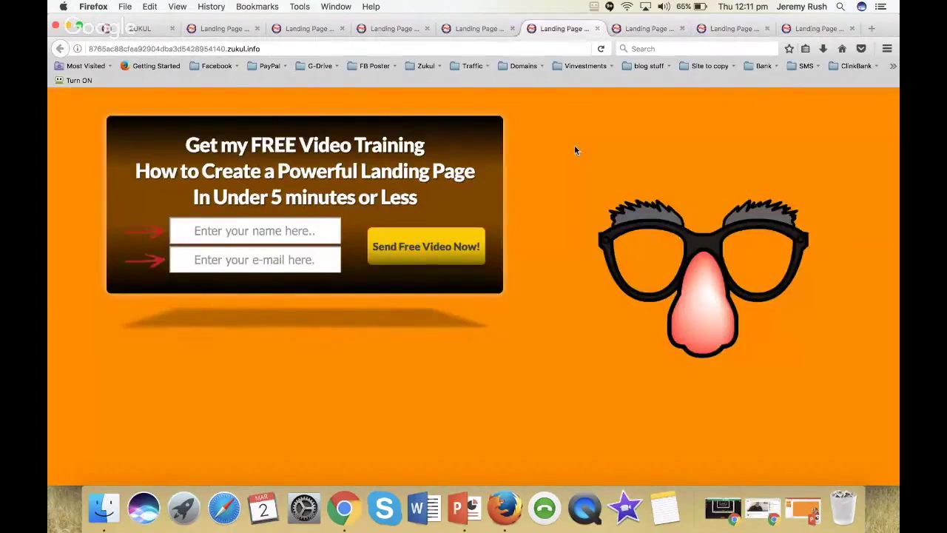
{"action": "left_click", "coordinate": [474, 29]}
{"action": "left_click", "coordinate": [400, 29]}
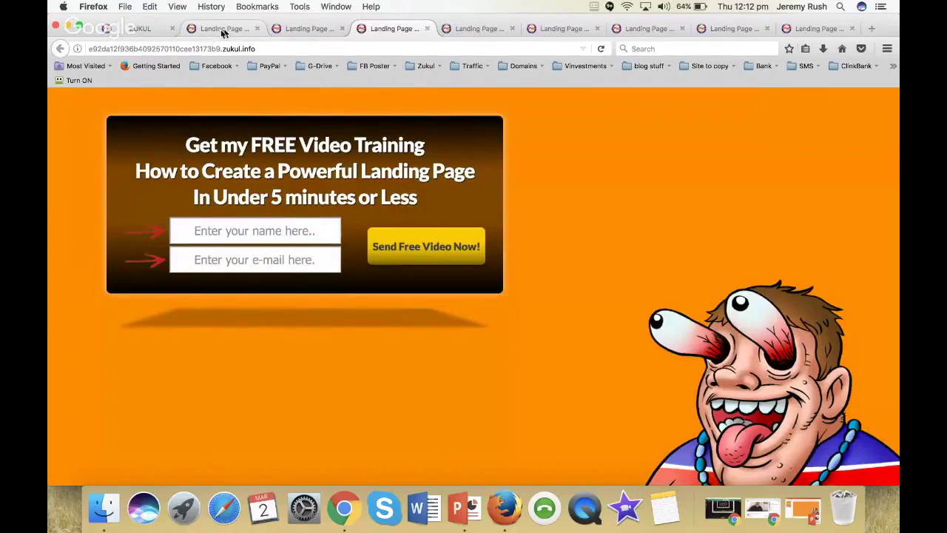
{"action": "left_click", "coordinate": [293, 29]}
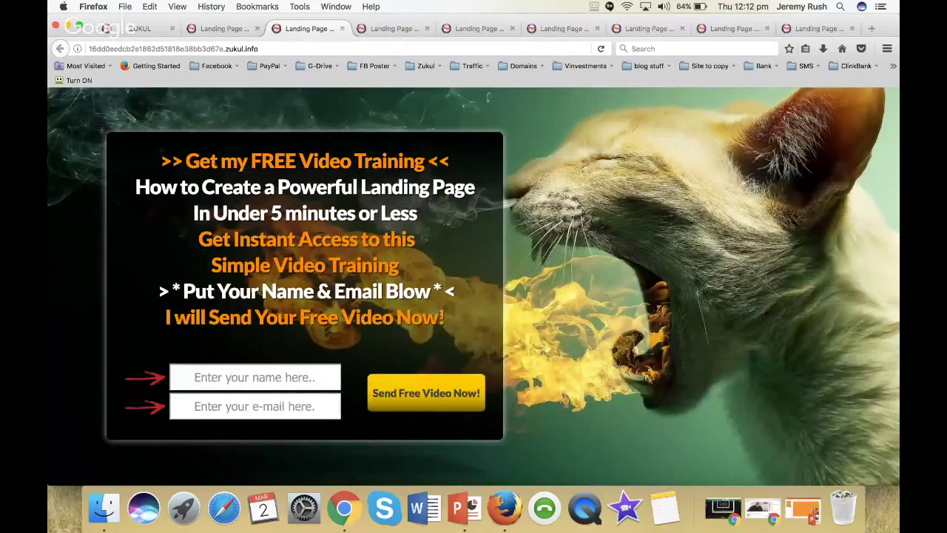
- Return to Zukul's My Landing Pages page and open the AutoResponder tool in a new browser tab
{"action": "left_click", "coordinate": [134, 29]}
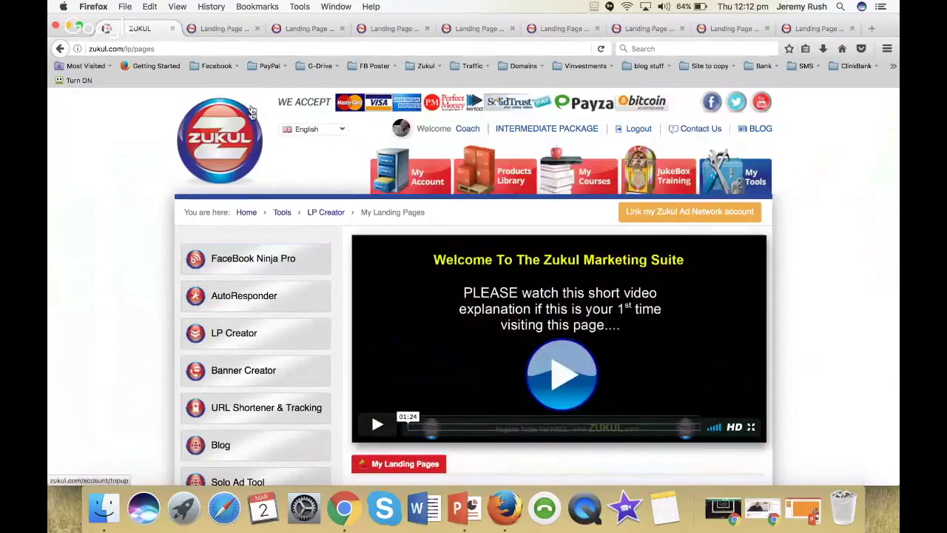
{"action": "scroll", "coordinate": [311, 145], "scroll_direction": "down", "scroll_amount": 1}
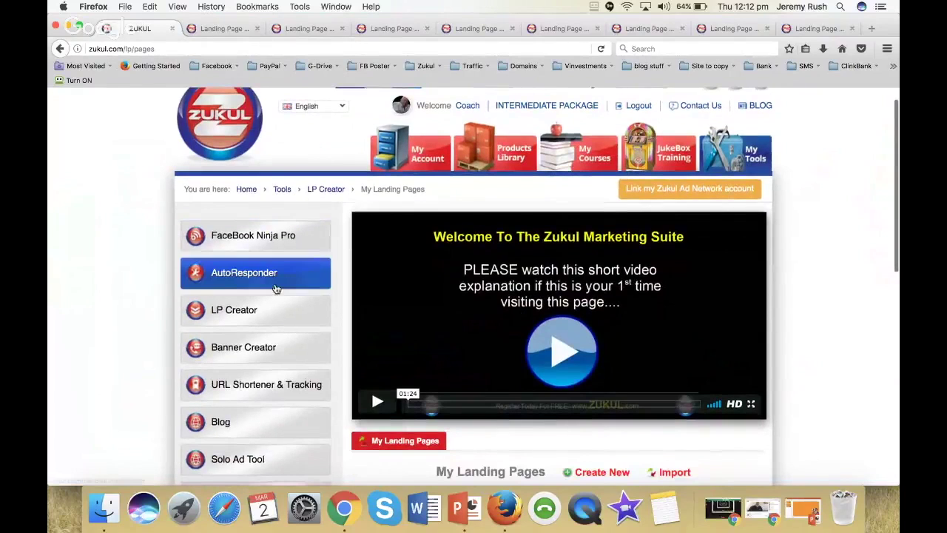
{"action": "scroll", "coordinate": [296, 309], "scroll_direction": "down", "scroll_amount": 3}
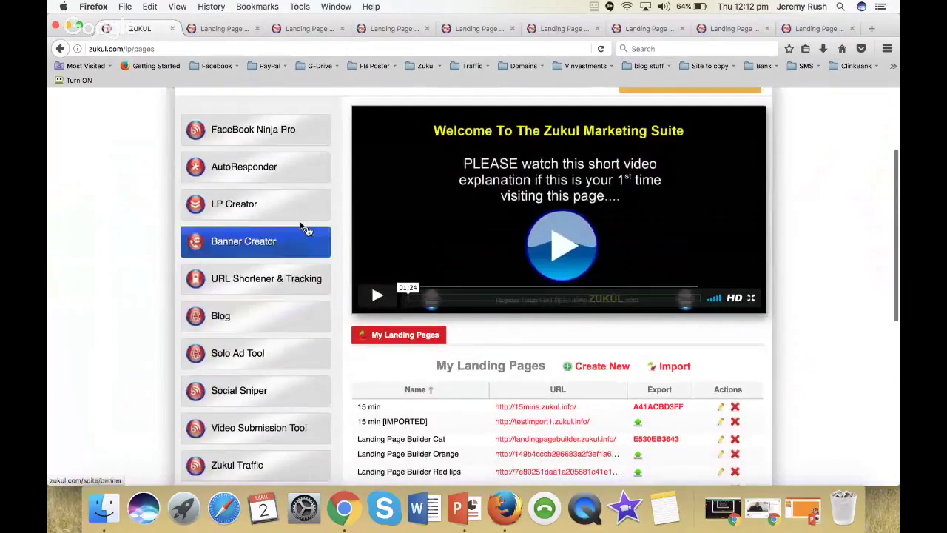
{"action": "right_click", "coordinate": [265, 169]}
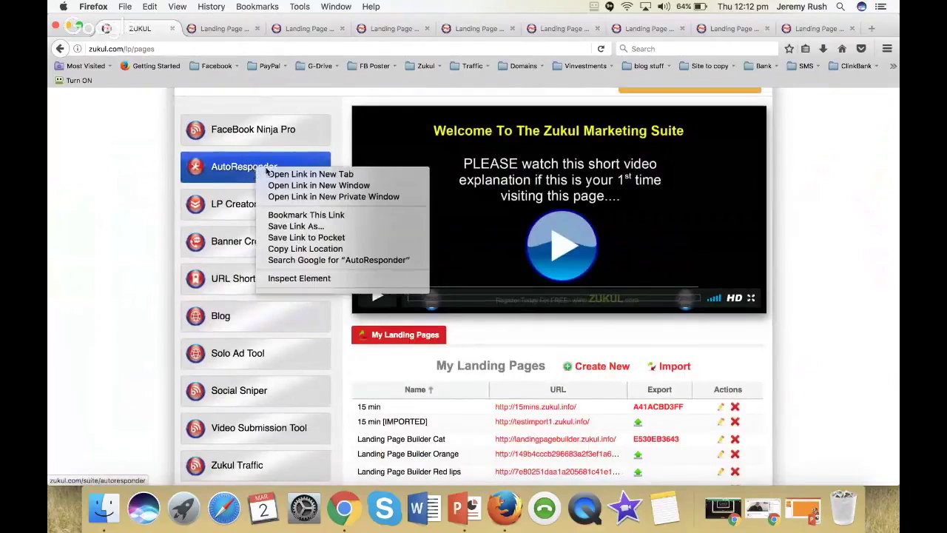
{"action": "left_click", "coordinate": [271, 174]}
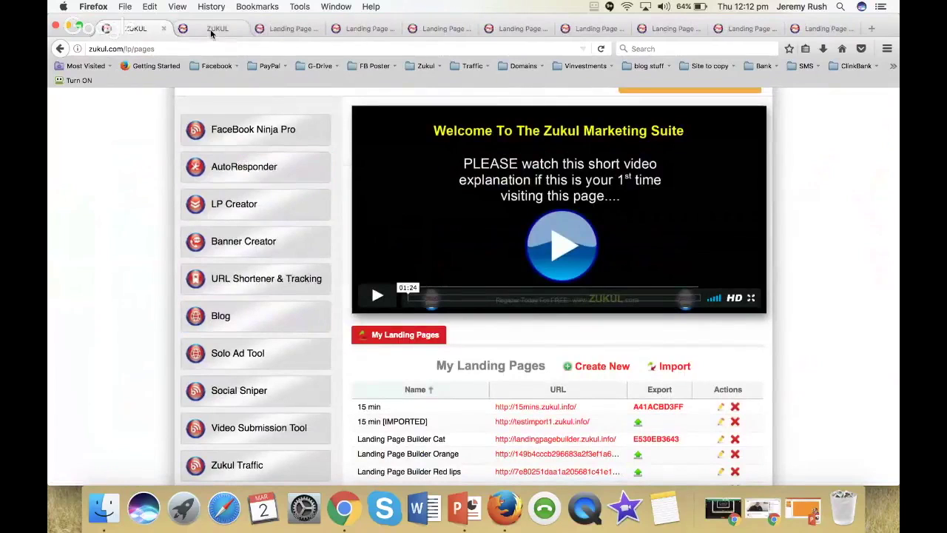
{"action": "left_click", "coordinate": [210, 29]}
- Open the Instant Message form under the AutoResponder's Manage Campaigns and bring up its message editor
{"action": "scroll", "coordinate": [429, 236], "scroll_direction": "down", "scroll_amount": 5}
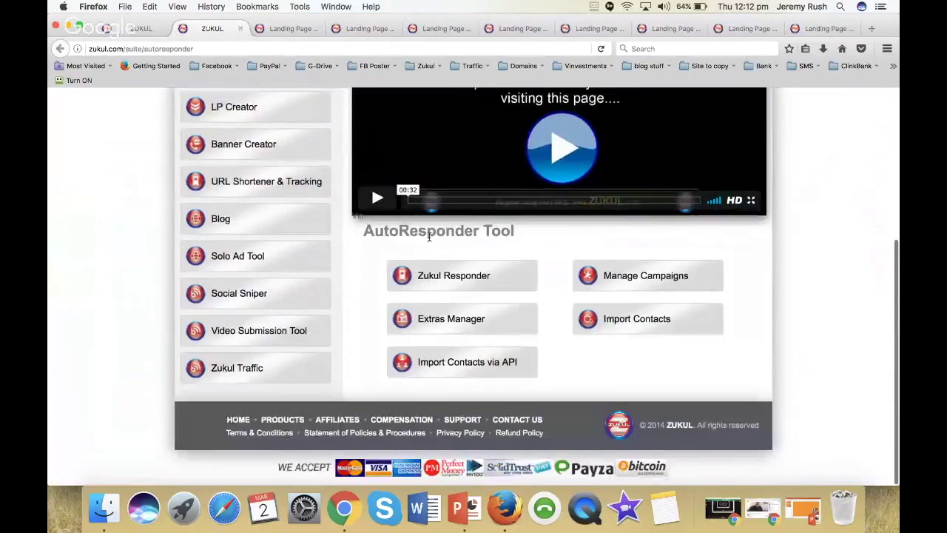
{"action": "left_click", "coordinate": [649, 281]}
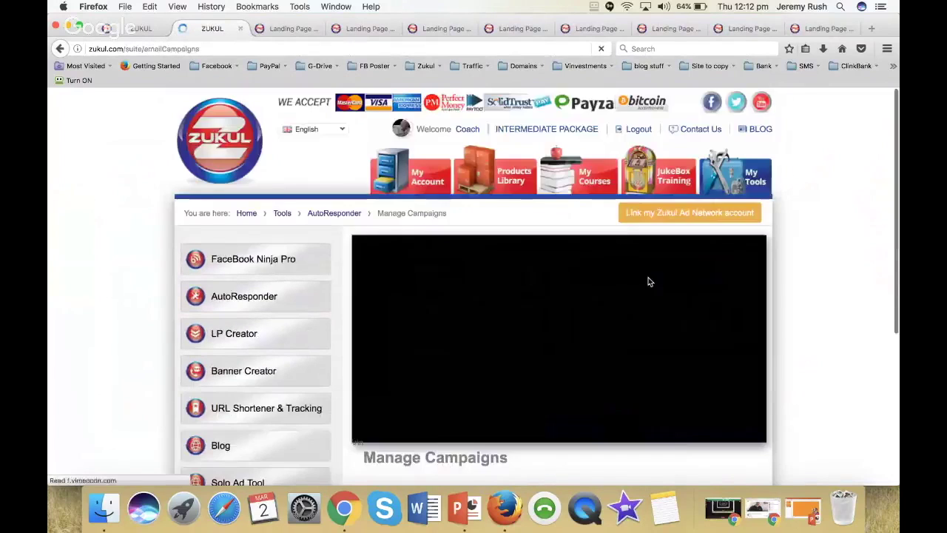
{"action": "scroll", "coordinate": [648, 278], "scroll_direction": "down", "scroll_amount": 5}
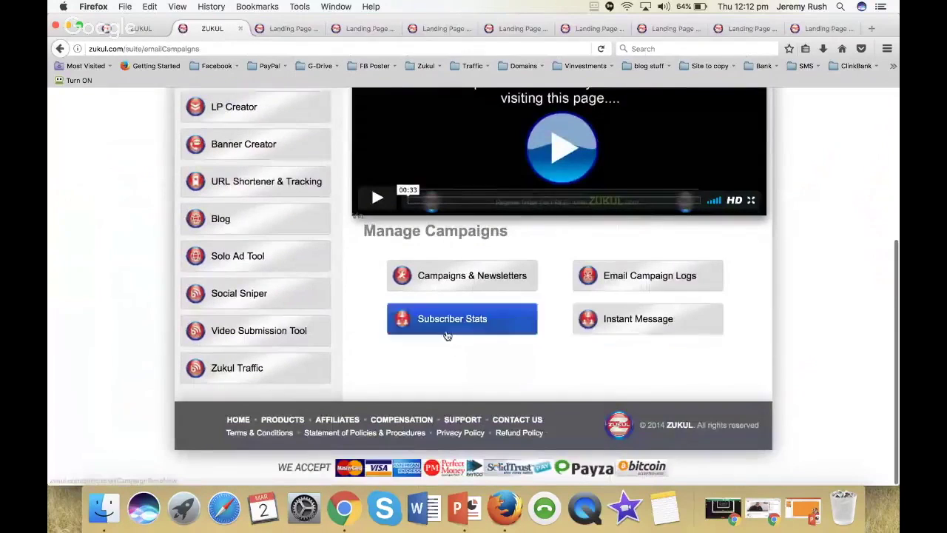
{"action": "left_click", "coordinate": [663, 320]}
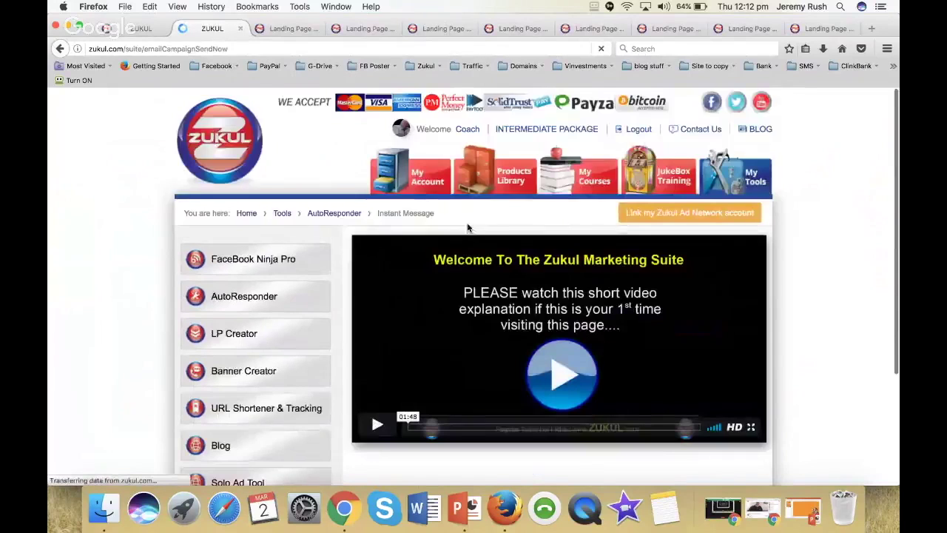
{"action": "scroll", "coordinate": [467, 228], "scroll_direction": "down", "scroll_amount": 4}
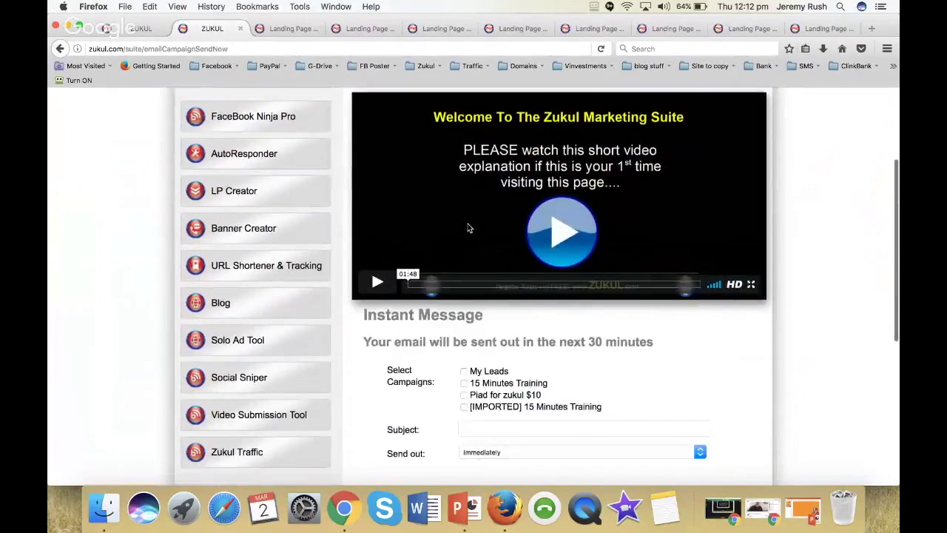
{"action": "scroll", "coordinate": [467, 228], "scroll_direction": "down", "scroll_amount": 6}
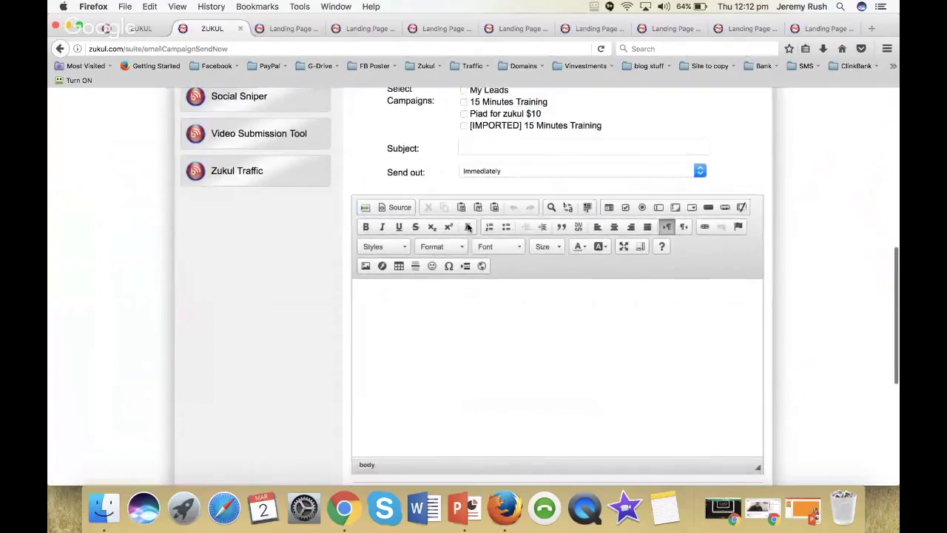
- Insert the cat page's full headline text, starting ">> Get my FREE Video Training <<", into the message body and center all of it
{"action": "left_click", "coordinate": [369, 311]}
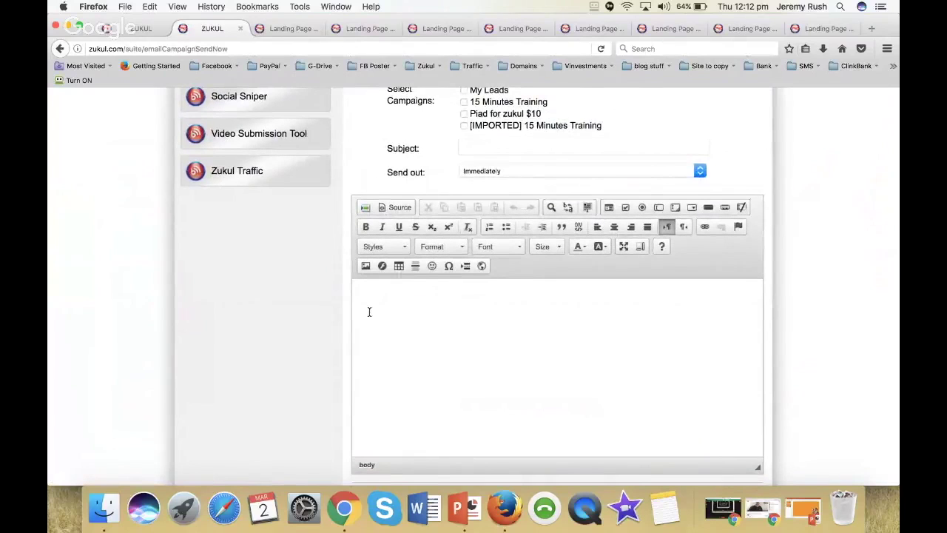
{"action": "type", "text": ">> Get my FREE Video Training <<    Get Instant Access to this Simple Video Training  I will Send Your Free Video Now!"}
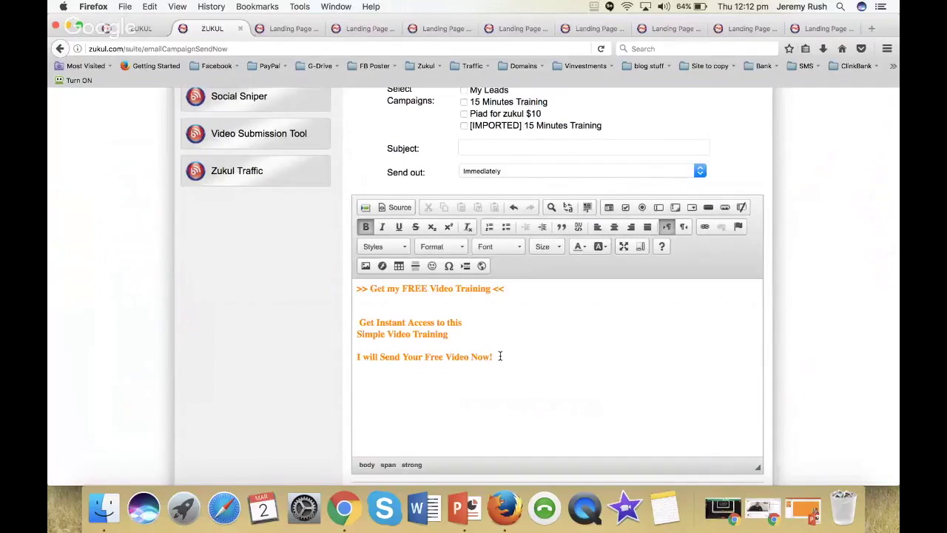
{"action": "left_click_drag", "start_coordinate": [500, 357], "coordinate": [353, 287]}
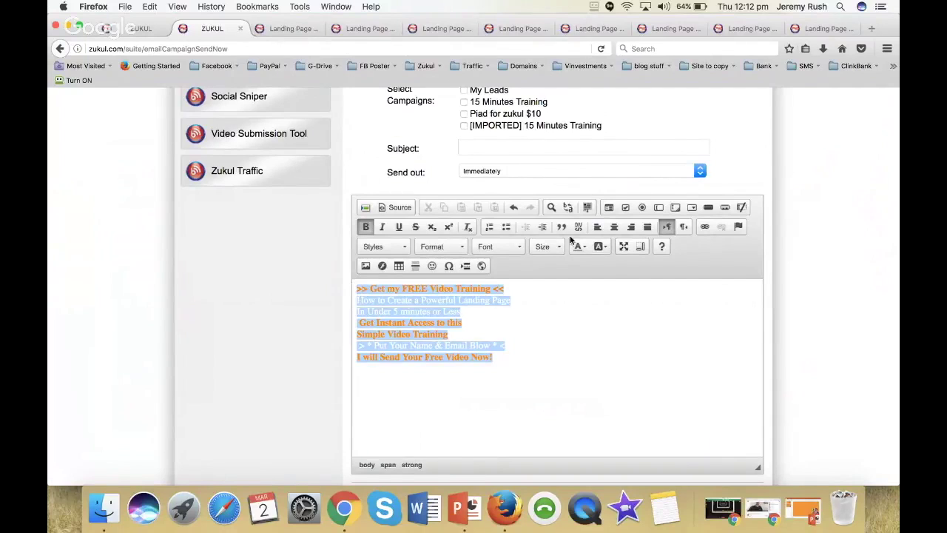
{"action": "left_click", "coordinate": [614, 227]}
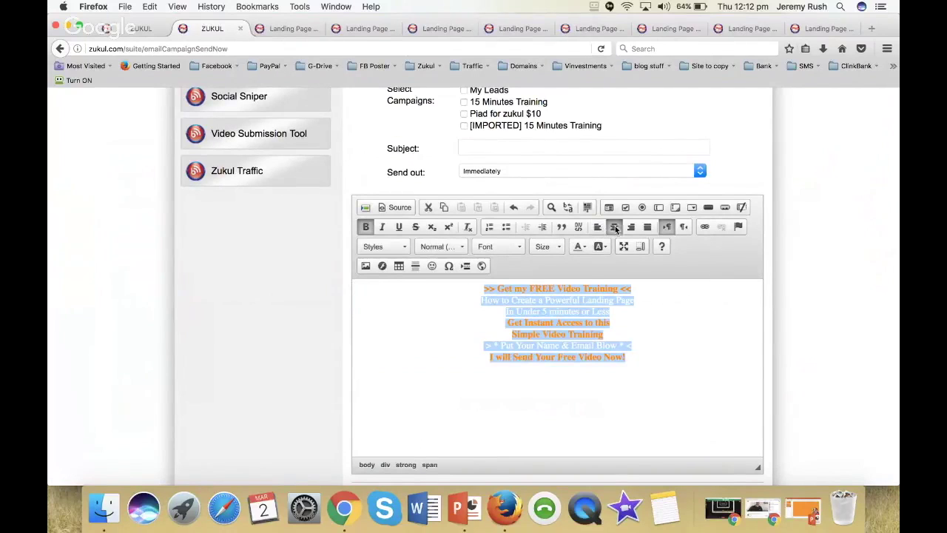
- Set "to Create a Powerful Landing Page / In Under 5 minutes or Less" to the automatic text colour and the "Put Your Name & Email Blow" line to red
{"action": "left_click_drag", "start_coordinate": [614, 316], "coordinate": [496, 302]}
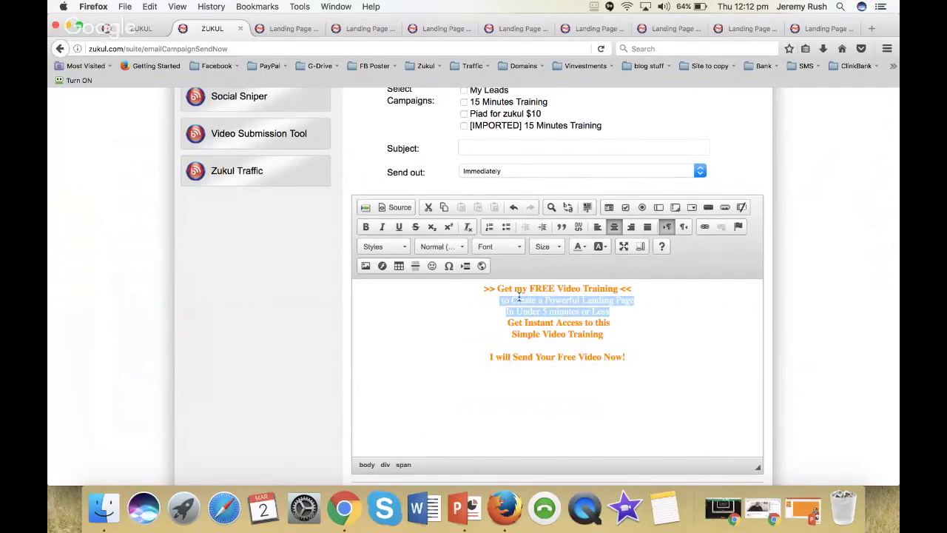
{"action": "left_click", "coordinate": [578, 251]}
{"action": "left_click", "coordinate": [578, 262]}
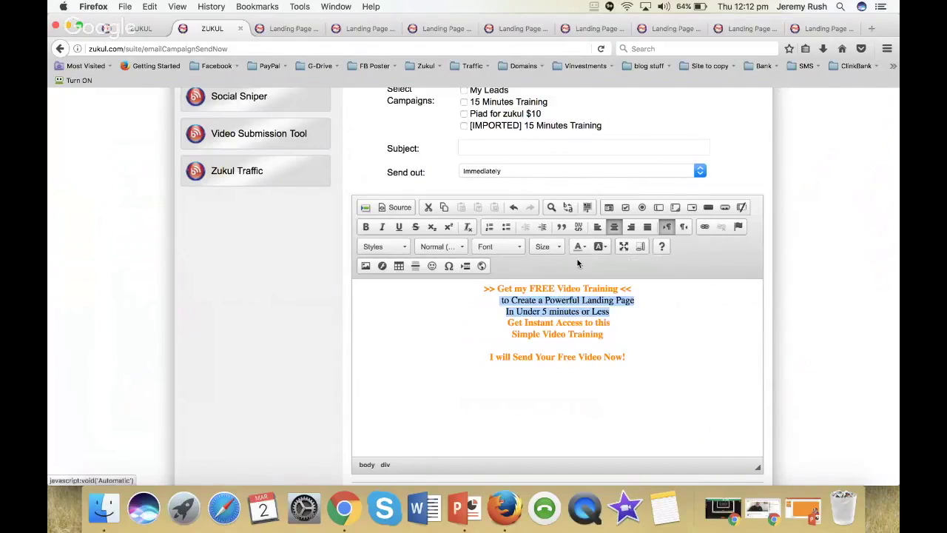
{"action": "left_click", "coordinate": [629, 330]}
{"action": "left_click_drag", "start_coordinate": [632, 345], "coordinate": [486, 341]}
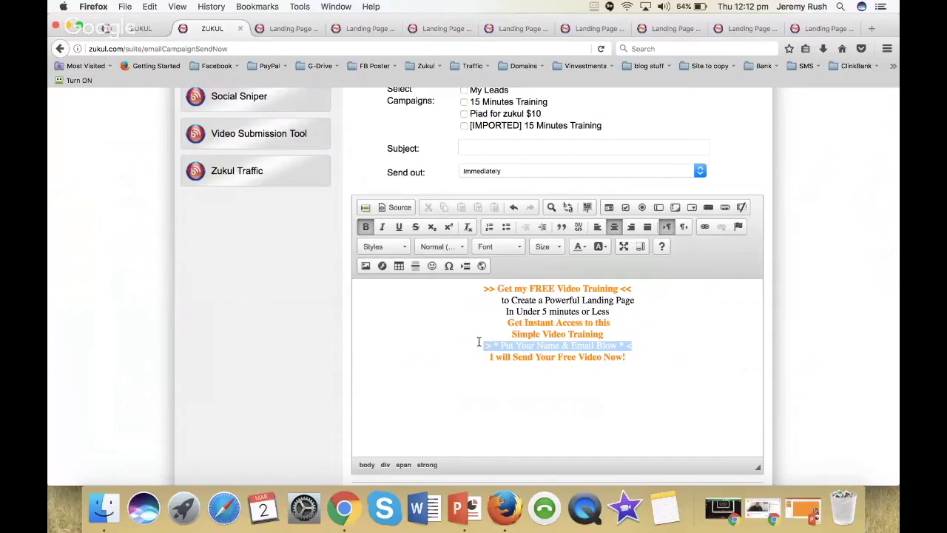
{"action": "left_click", "coordinate": [579, 247]}
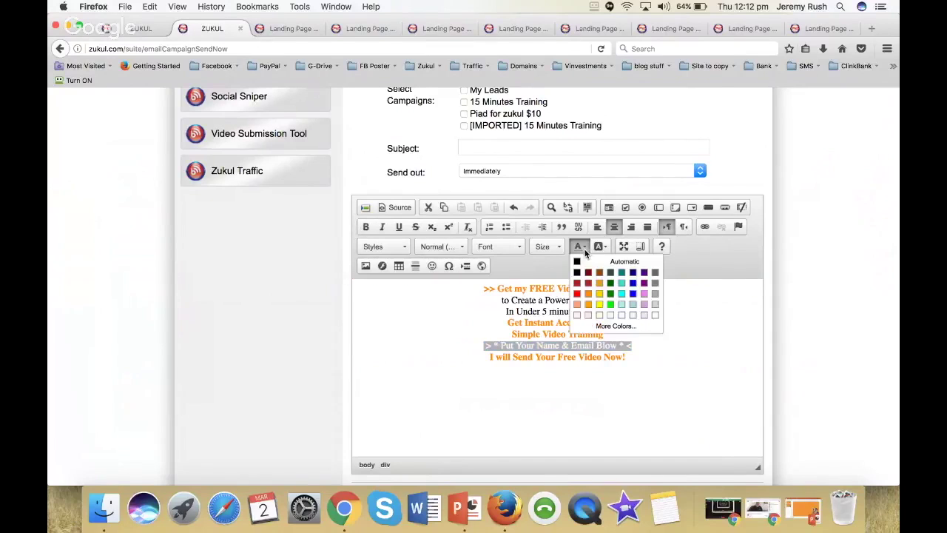
{"action": "left_click", "coordinate": [577, 294]}
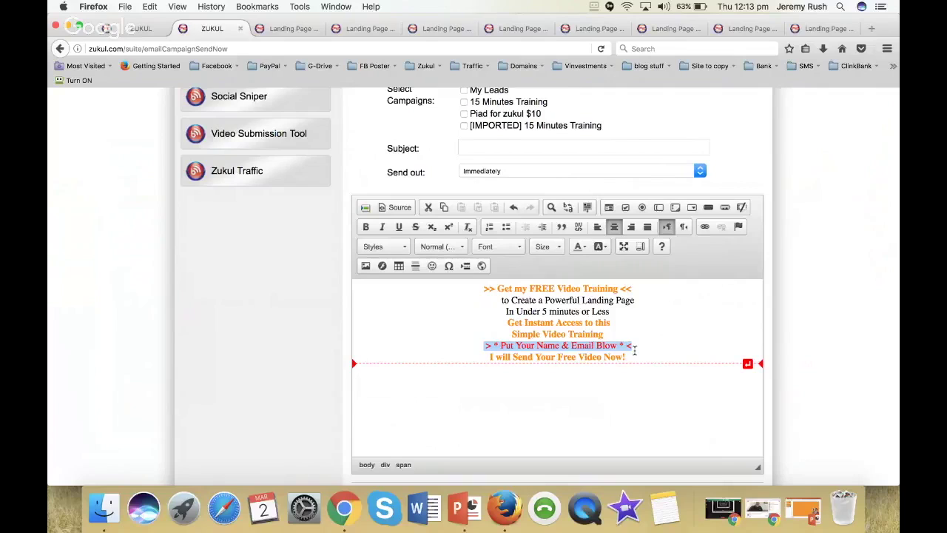
- Show the message body's HTML source and copy all of the code
{"action": "left_click", "coordinate": [386, 209]}
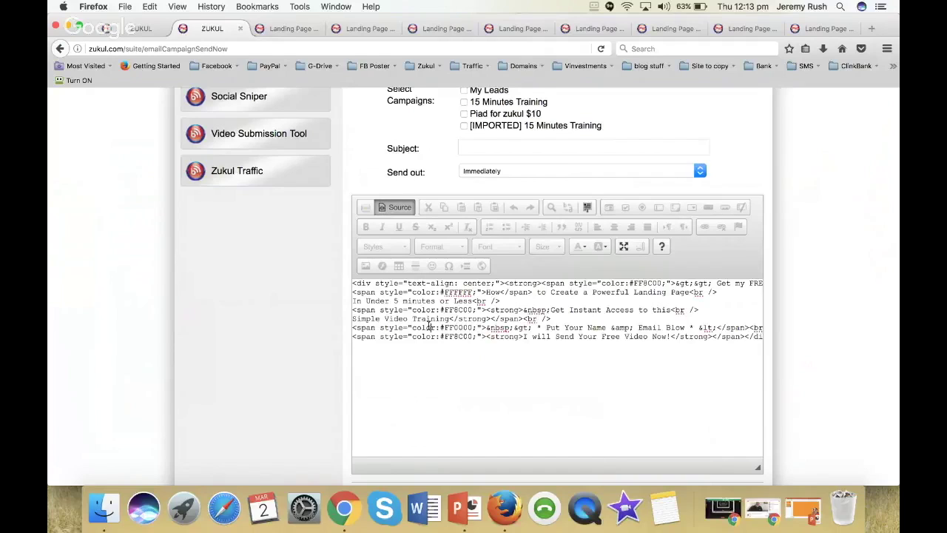
{"action": "key", "text": "super+a"}
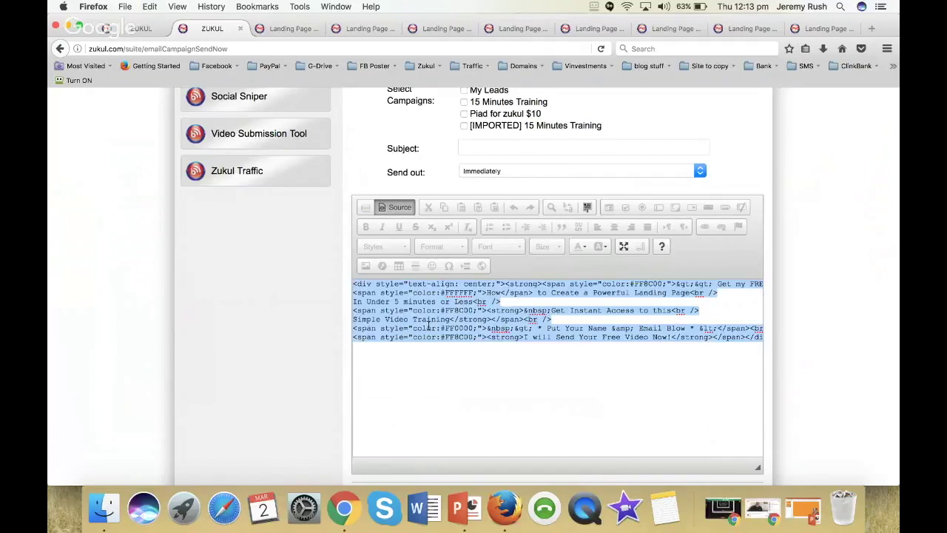
{"action": "right_click", "coordinate": [428, 326]}
{"action": "left_click", "coordinate": [449, 363]}
- Check the published cat page and open Landing Page Builder Cat for editing from My Landing Pages
{"action": "left_click", "coordinate": [276, 28]}
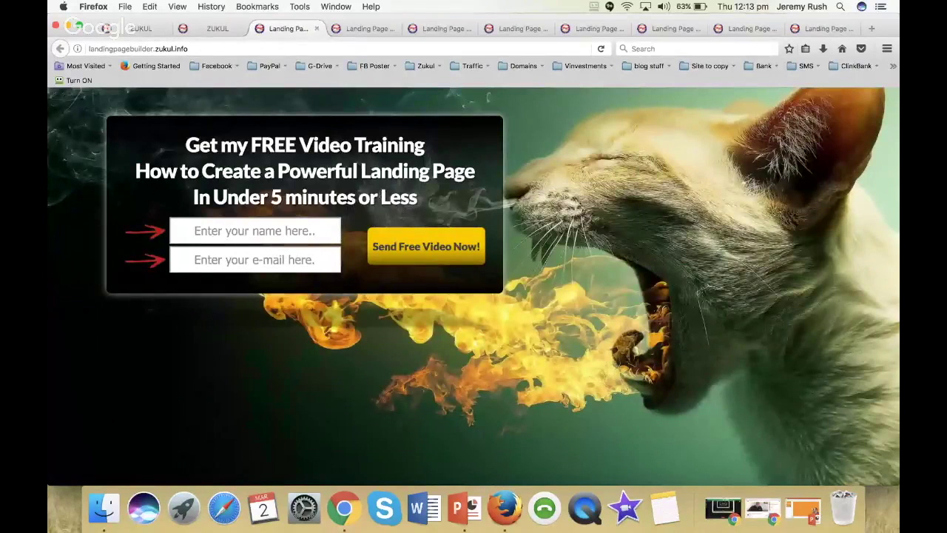
{"action": "left_click", "coordinate": [214, 30]}
{"action": "scroll", "coordinate": [321, 180], "scroll_direction": "up", "scroll_amount": 10}
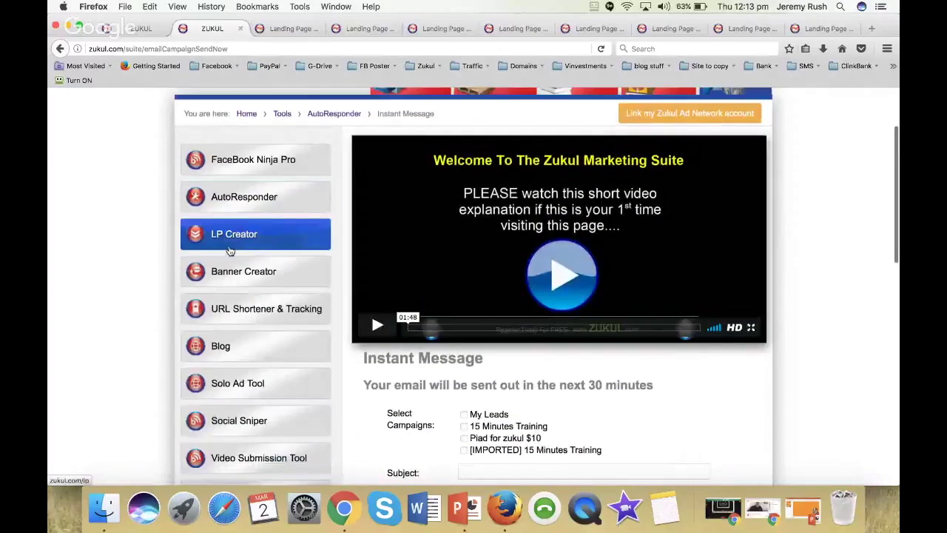
{"action": "left_click", "coordinate": [139, 27]}
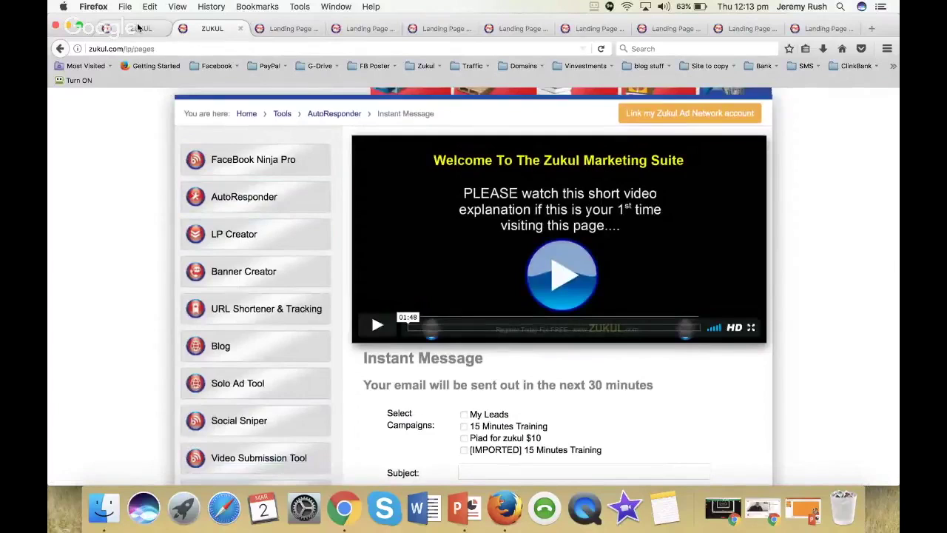
{"action": "scroll", "coordinate": [397, 242], "scroll_direction": "down", "scroll_amount": 4}
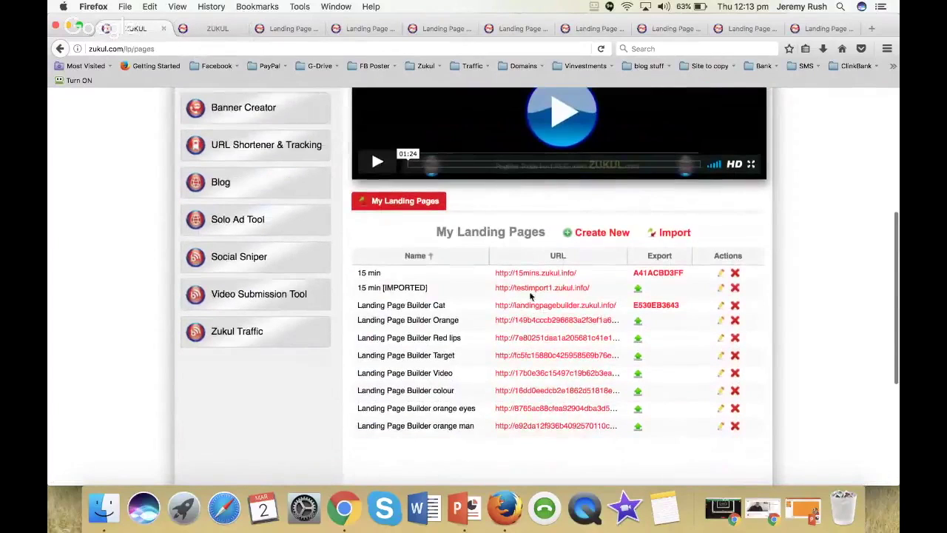
{"action": "left_click", "coordinate": [722, 307]}
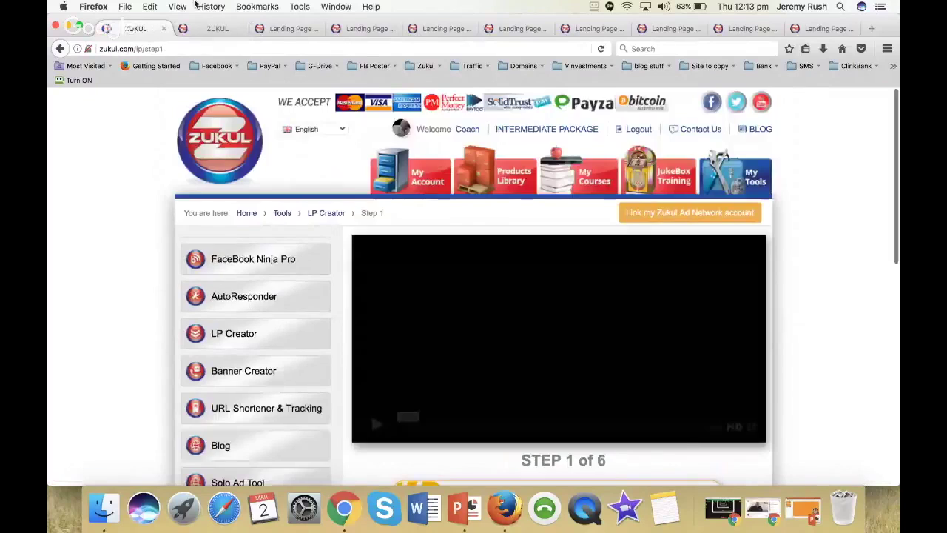
- Jump directly to step 3 of the landing page editor by changing the page address to zukul.com/lp/step3
{"action": "left_click", "coordinate": [167, 48]}
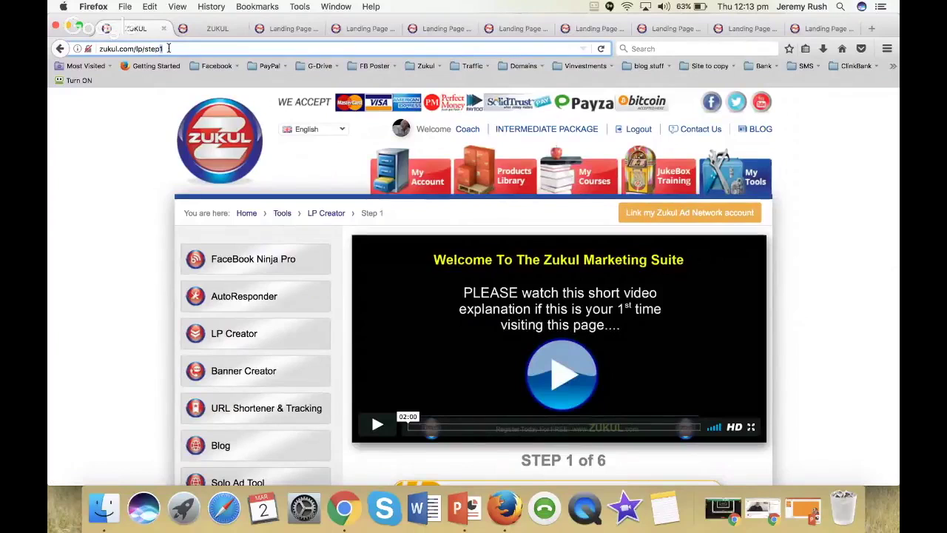
{"action": "key", "text": "BackSpace"}
{"action": "type", "text": "3"}
{"action": "key", "text": "Return"}
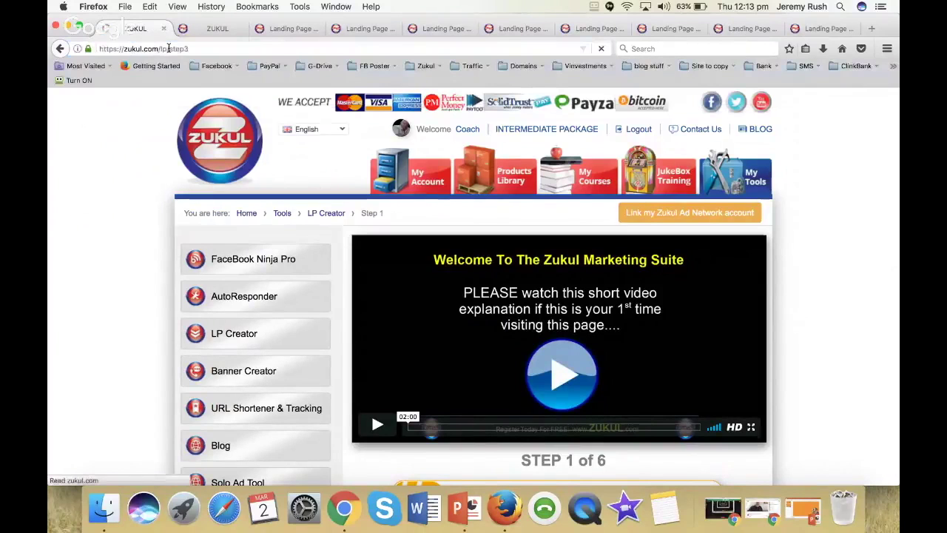
- Replace the whole Landing Page Main Content with the copied HTML code and remove the trailing blank line
{"action": "scroll", "coordinate": [226, 143], "scroll_direction": "down", "scroll_amount": 10}
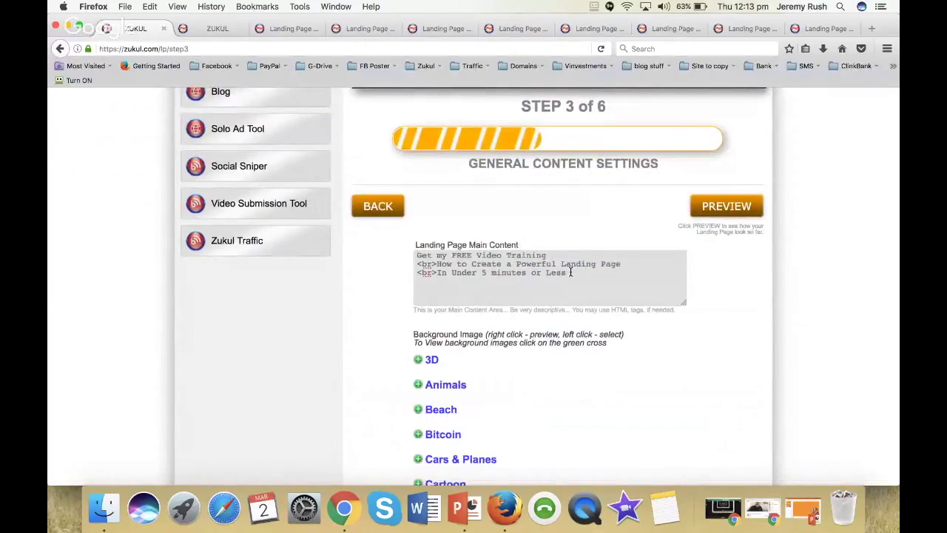
{"action": "left_click_drag", "start_coordinate": [571, 272], "coordinate": [375, 247]}
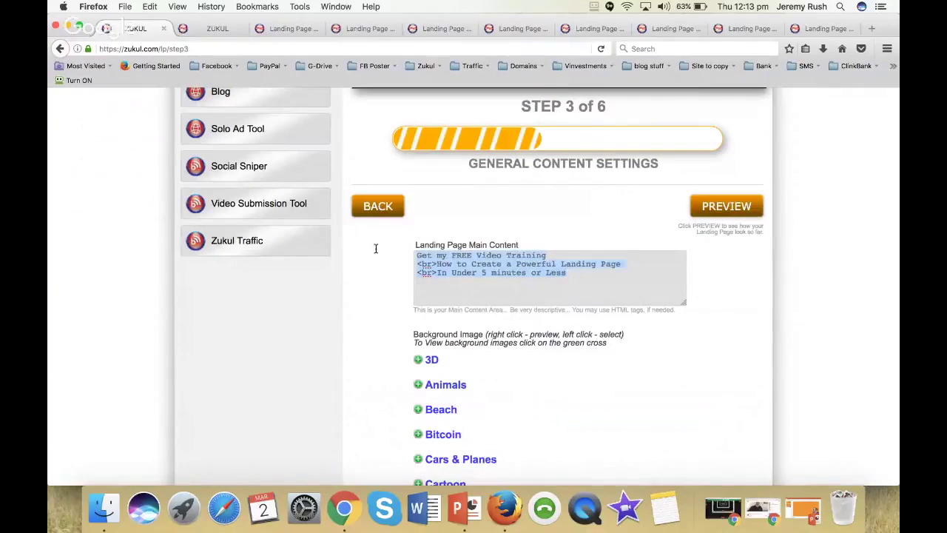
{"action": "key", "text": "BackSpace"}
{"action": "key", "text": "super+v"}
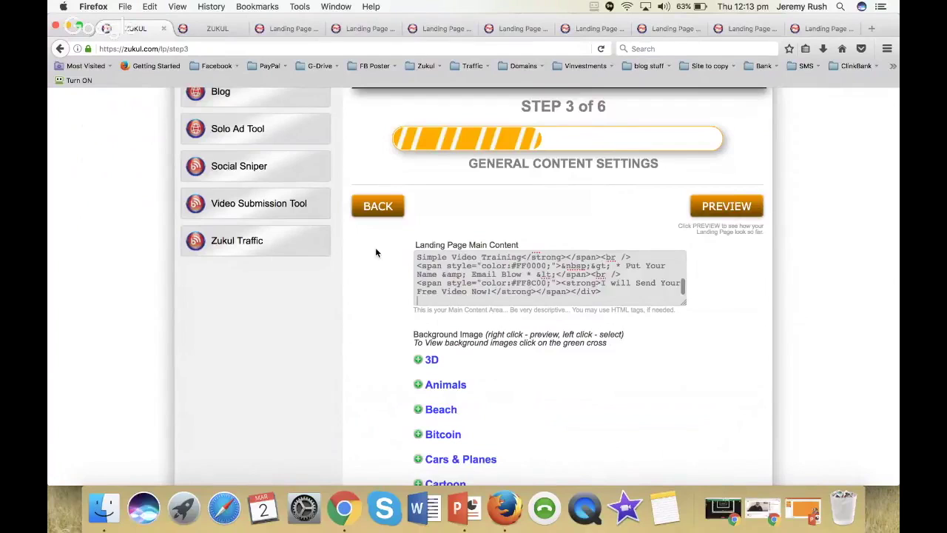
{"action": "key", "text": "BackSpace"}
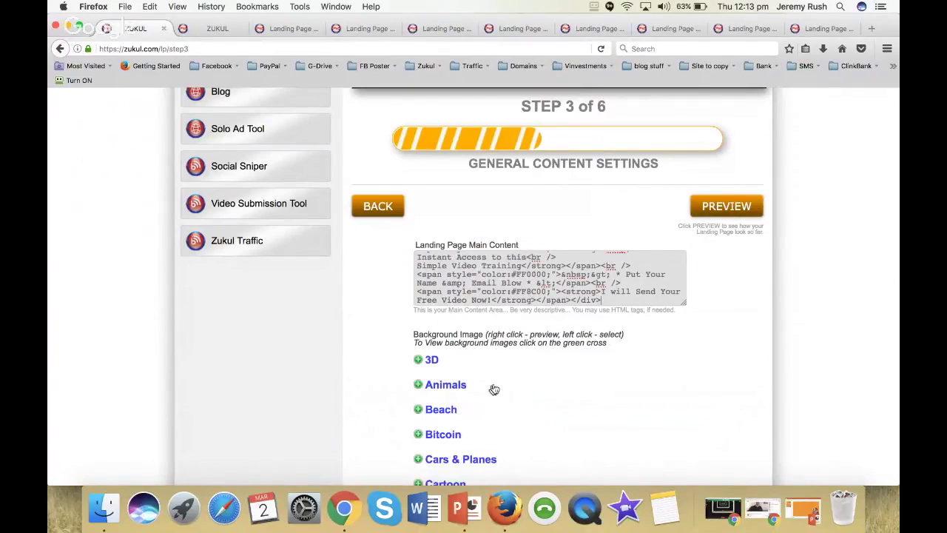
- Select the fire-breathing cat from the Animals background images and continue to the opt-in settings in step 4
{"action": "left_click", "coordinate": [448, 386]}
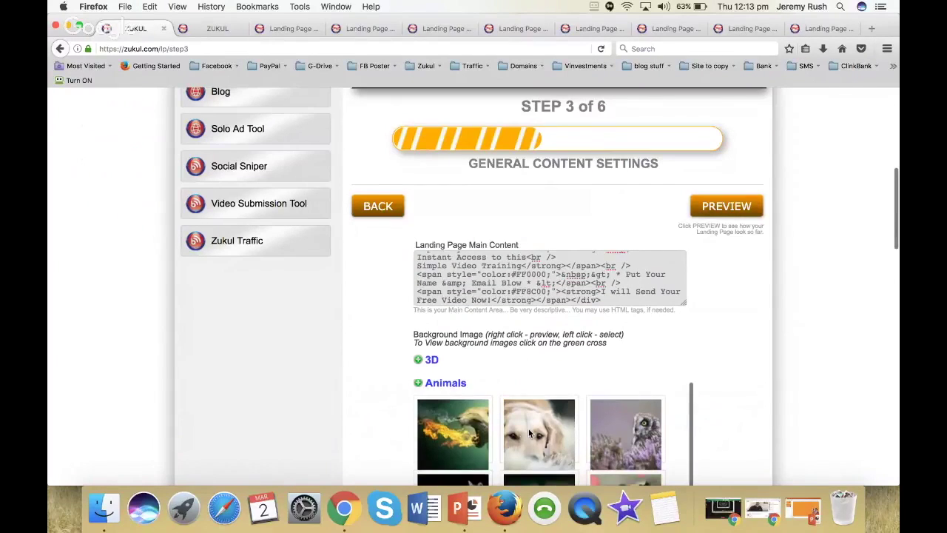
{"action": "scroll", "coordinate": [529, 430], "scroll_direction": "down", "scroll_amount": 2}
{"action": "left_click", "coordinate": [459, 377]}
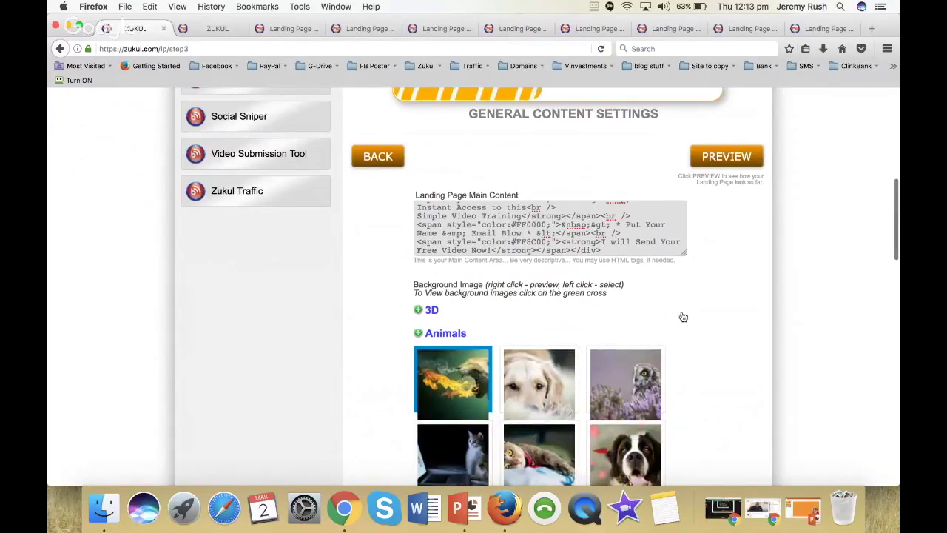
{"action": "scroll", "coordinate": [683, 316], "scroll_direction": "down", "scroll_amount": 10}
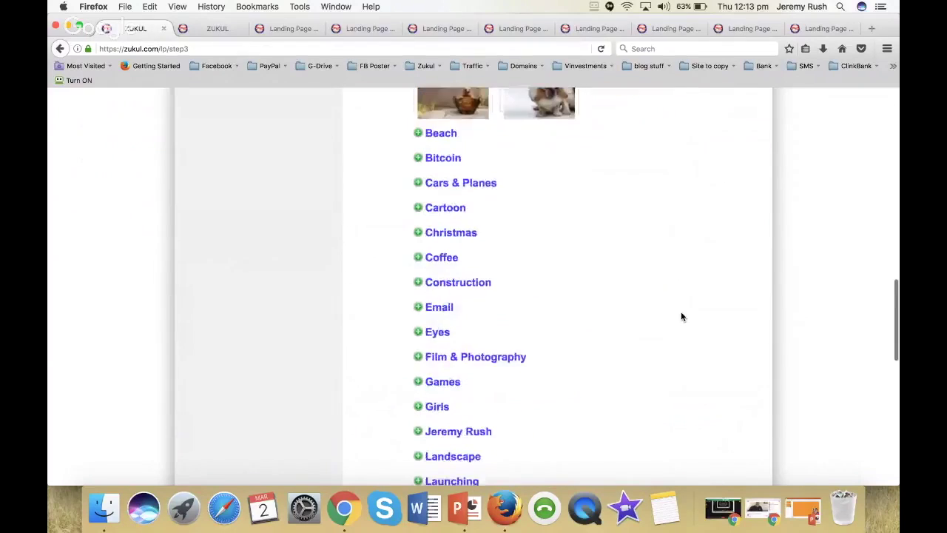
{"action": "scroll", "coordinate": [683, 317], "scroll_direction": "down", "scroll_amount": 5}
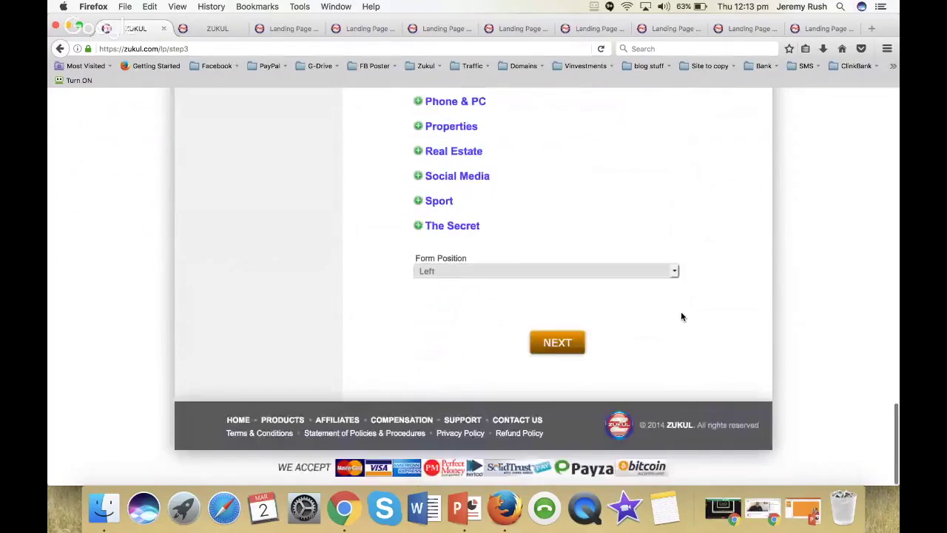
{"action": "left_click", "coordinate": [535, 351]}
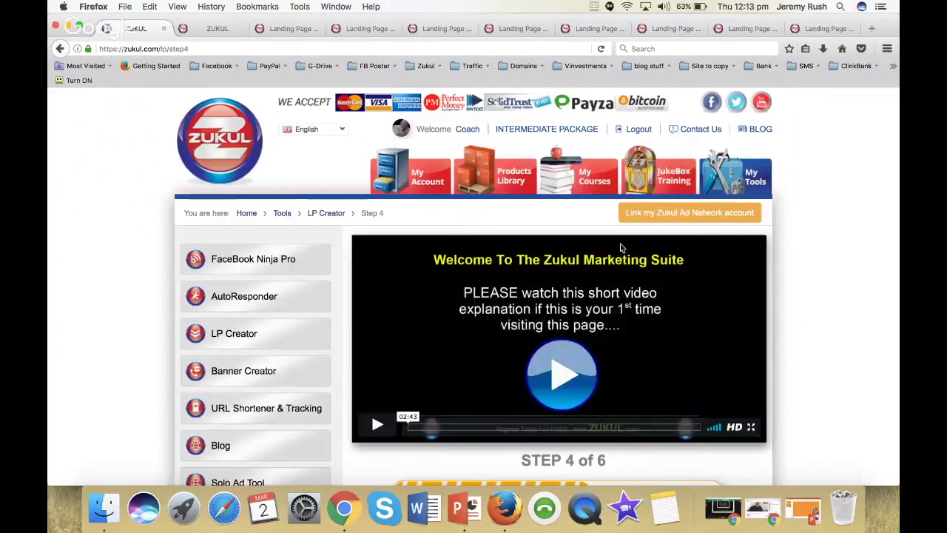
- Continue through steps 4, 5 and 6 without editing their fields and finish the landing page
{"action": "scroll", "coordinate": [620, 243], "scroll_direction": "down", "scroll_amount": 5}
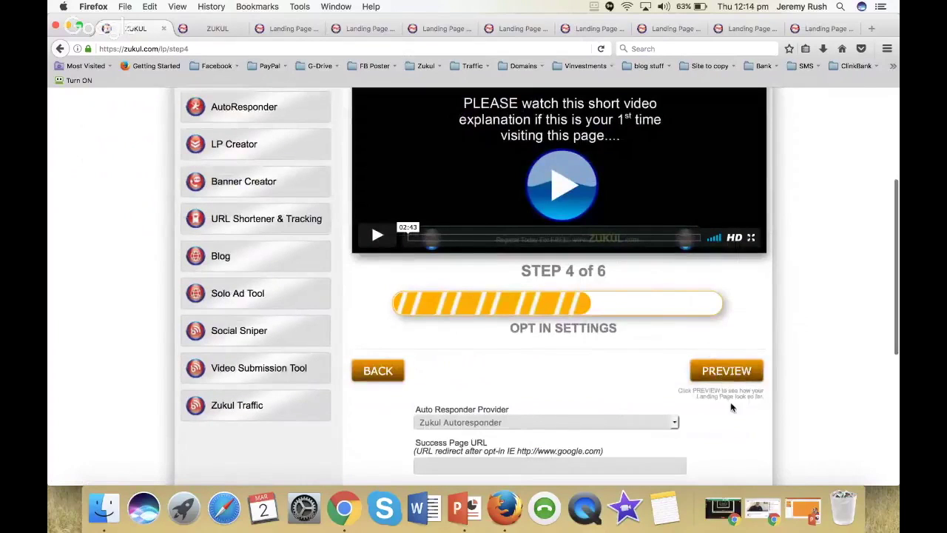
{"action": "scroll", "coordinate": [731, 406], "scroll_direction": "down", "scroll_amount": 5}
{"action": "left_click", "coordinate": [556, 332]}
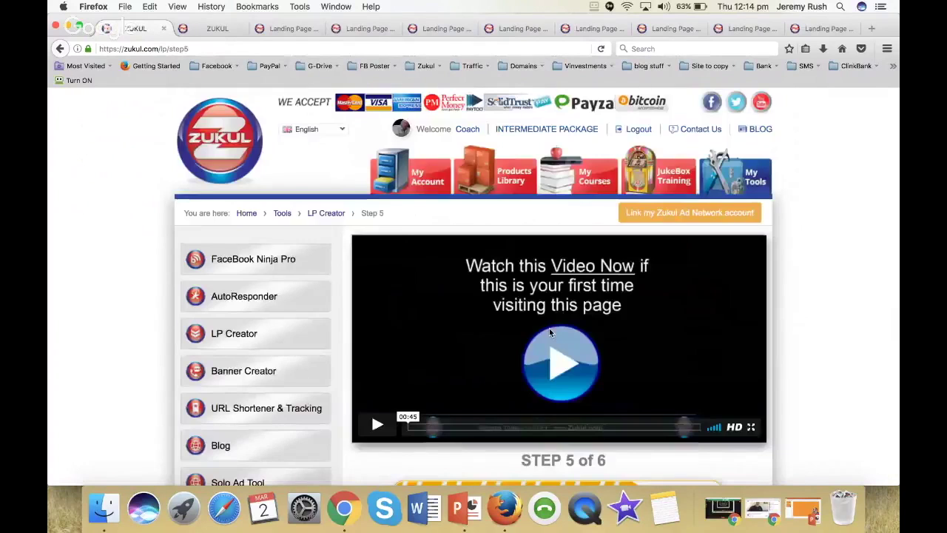
{"action": "scroll", "coordinate": [549, 331], "scroll_direction": "down", "scroll_amount": 15}
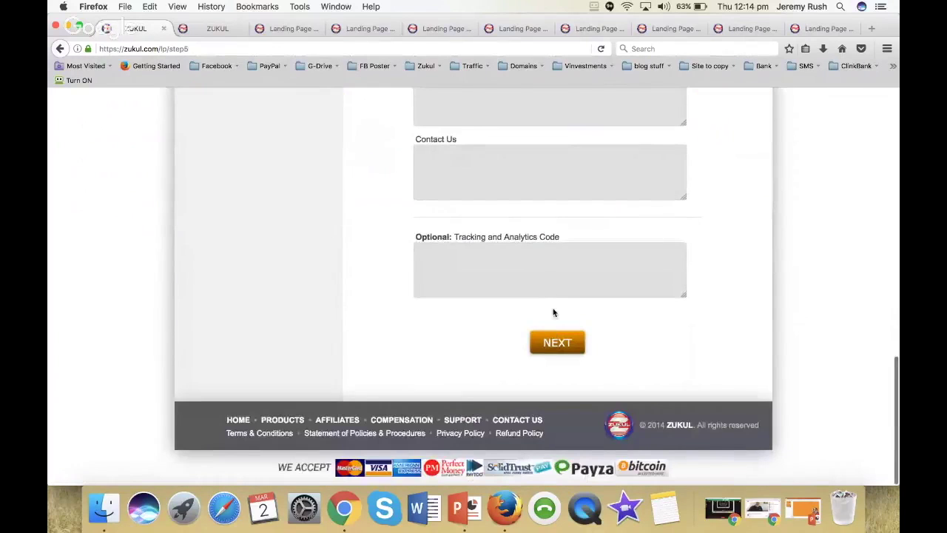
{"action": "left_click", "coordinate": [553, 343]}
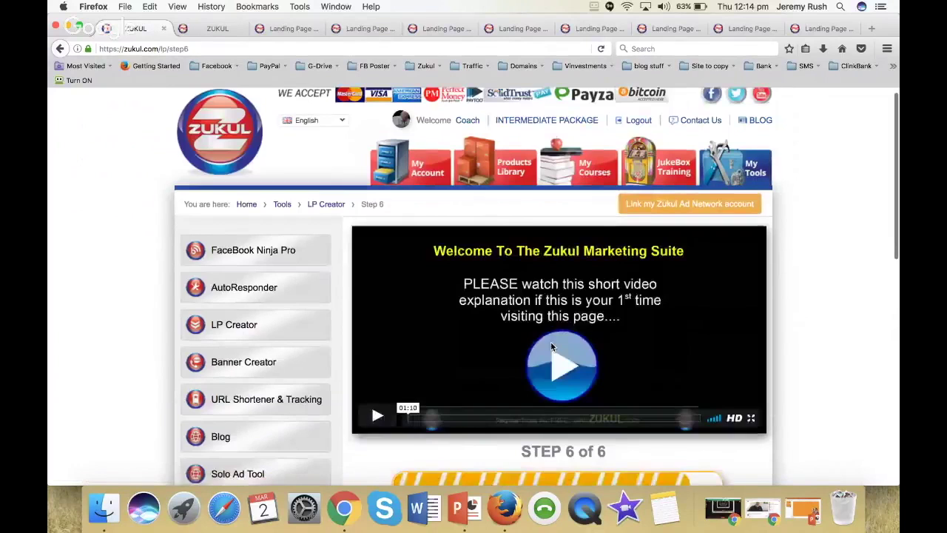
{"action": "scroll", "coordinate": [551, 344], "scroll_direction": "down", "scroll_amount": 15}
{"action": "left_click", "coordinate": [555, 353]}
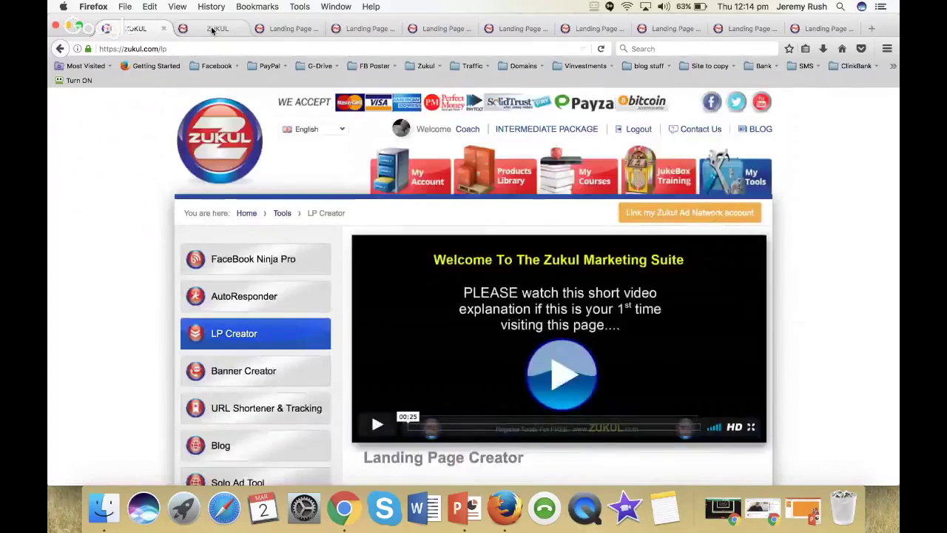
- Reload the published fire-breathing cat page to check its new coloured headline text
{"action": "left_click", "coordinate": [211, 30]}
{"action": "left_click", "coordinate": [285, 30]}
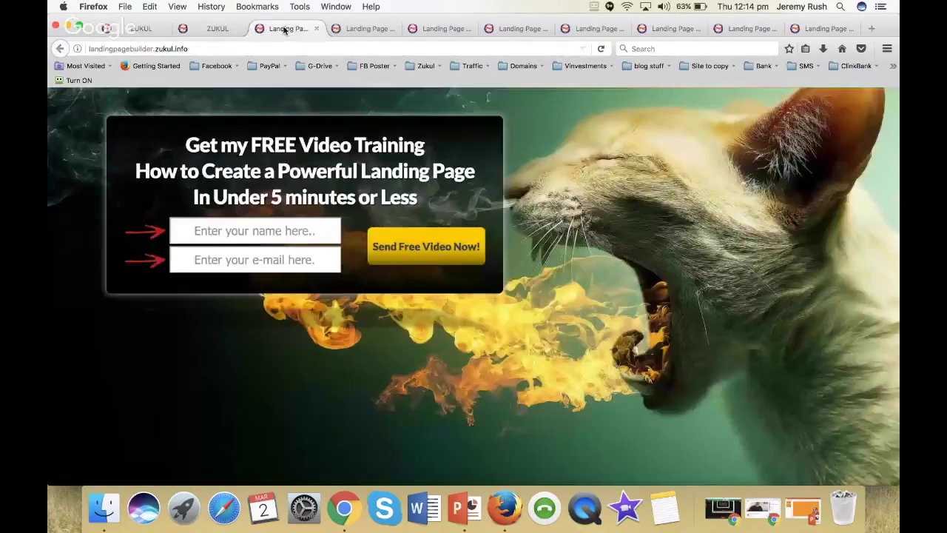
{"action": "left_click", "coordinate": [601, 50]}
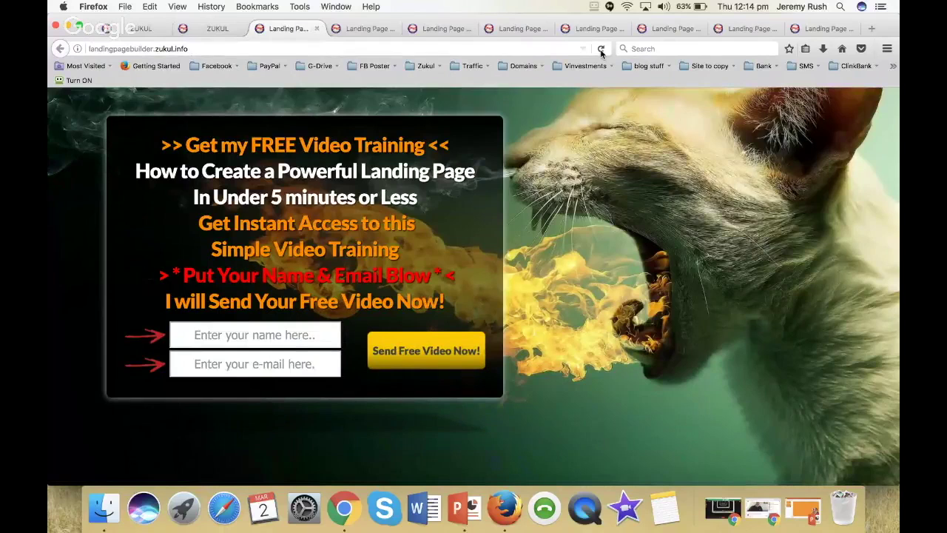
- Return to the Landing Page Creator and open the My Landing Pages list
{"action": "left_click", "coordinate": [142, 29]}
{"action": "scroll", "coordinate": [415, 289], "scroll_direction": "down", "scroll_amount": 5}
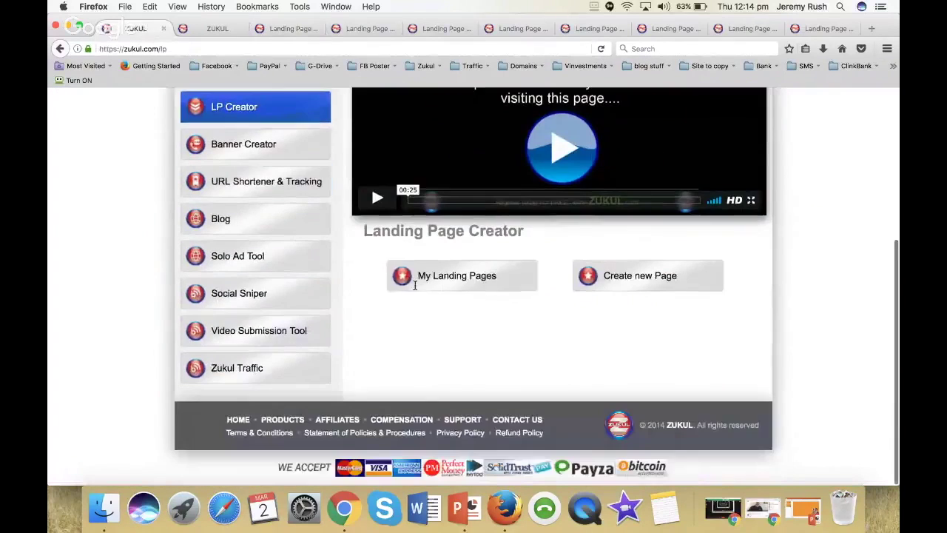
{"action": "left_click", "coordinate": [414, 281]}
- Return to the Instant Message editor and compare the message's formatted view with its HTML source
{"action": "left_click", "coordinate": [202, 26]}
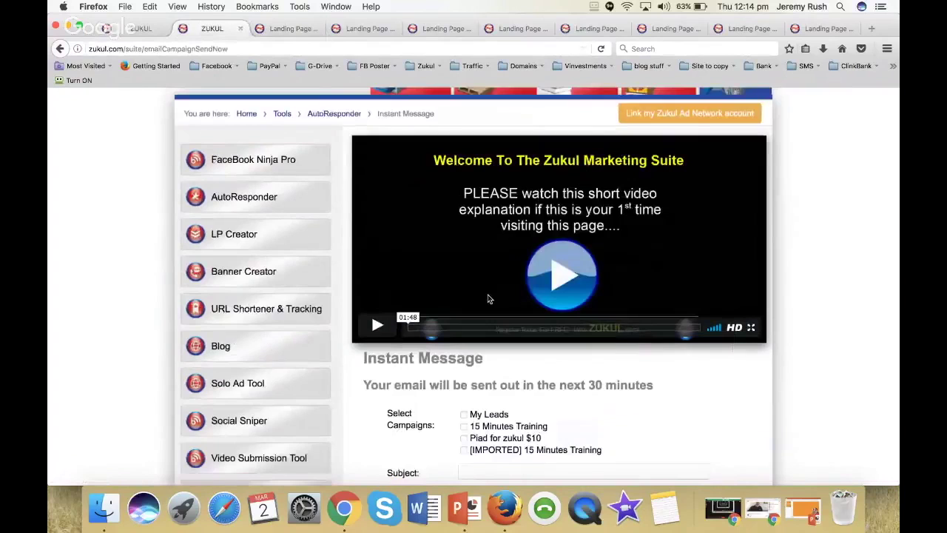
{"action": "scroll", "coordinate": [488, 294], "scroll_direction": "down", "scroll_amount": 5}
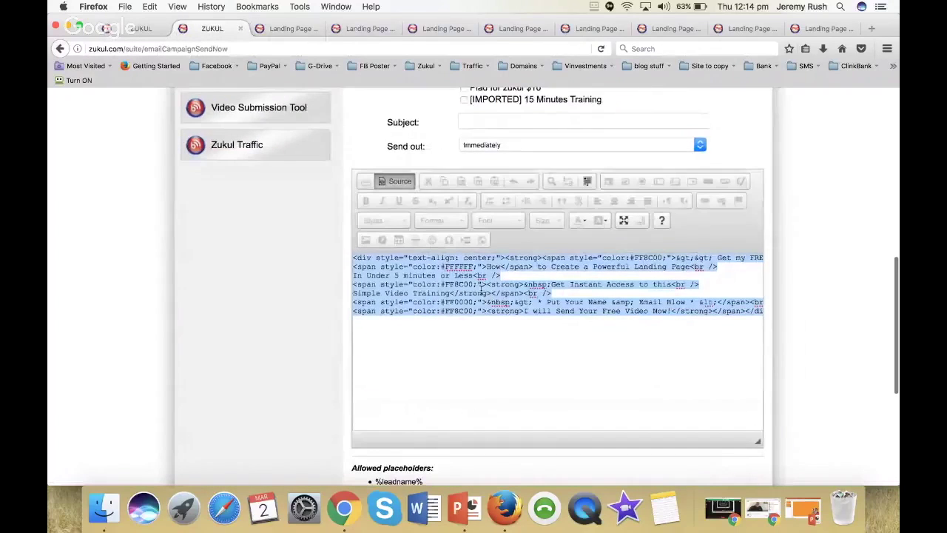
{"action": "left_click", "coordinate": [400, 181]}
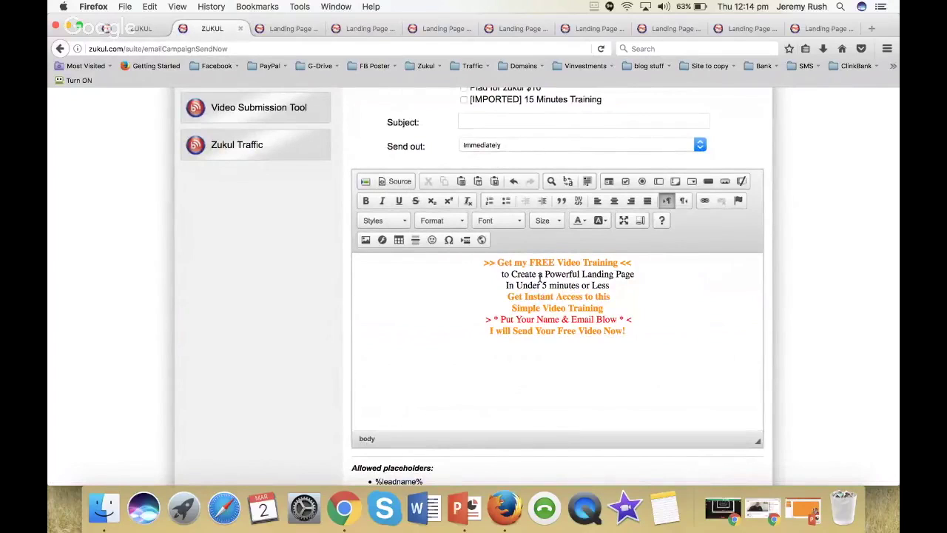
{"action": "left_click", "coordinate": [396, 182]}
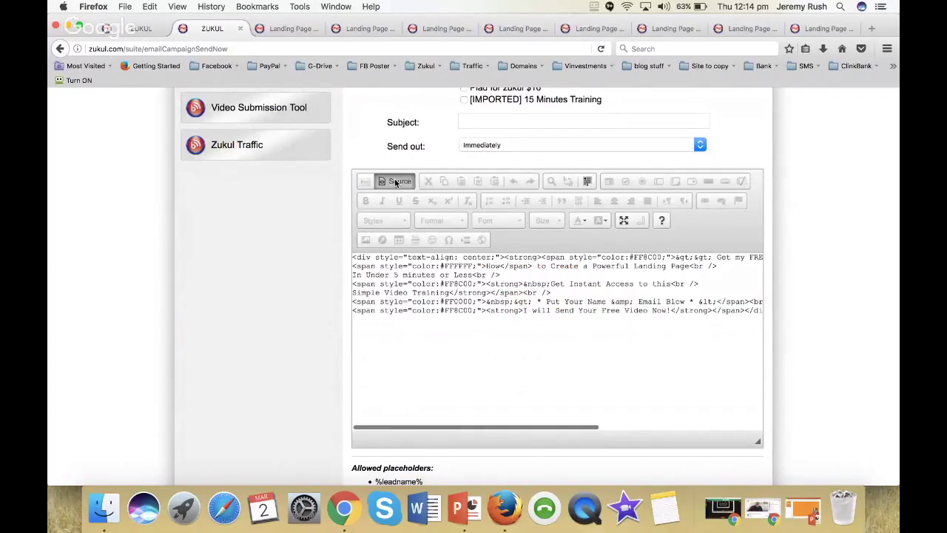